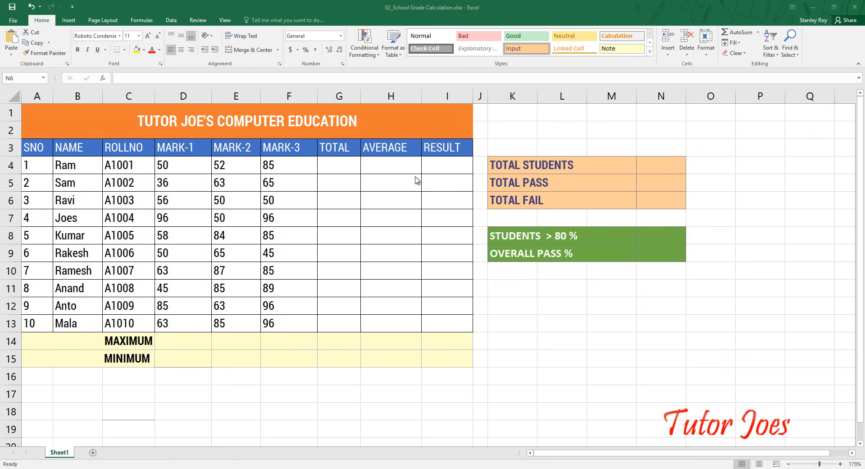
- Examine the mark sheet's column headings, the student rows and the empty TOTAL column
{"action": "left_click", "coordinate": [332, 169]}
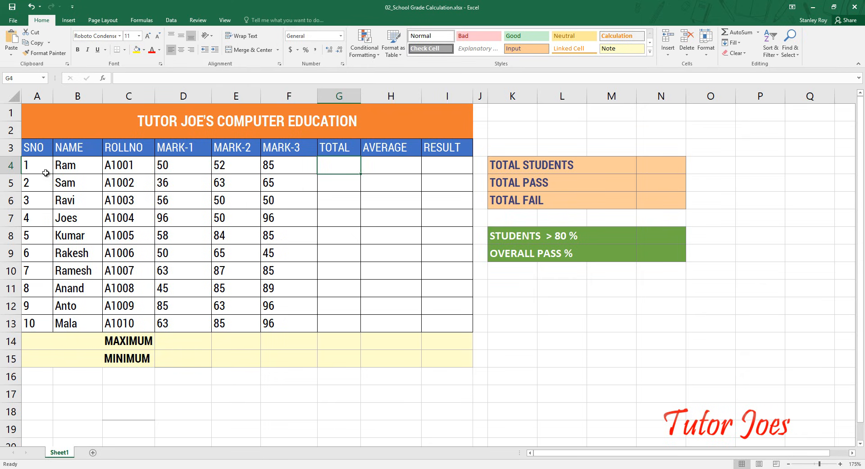
{"action": "left_click", "coordinate": [43, 148]}
{"action": "left_click", "coordinate": [70, 149]}
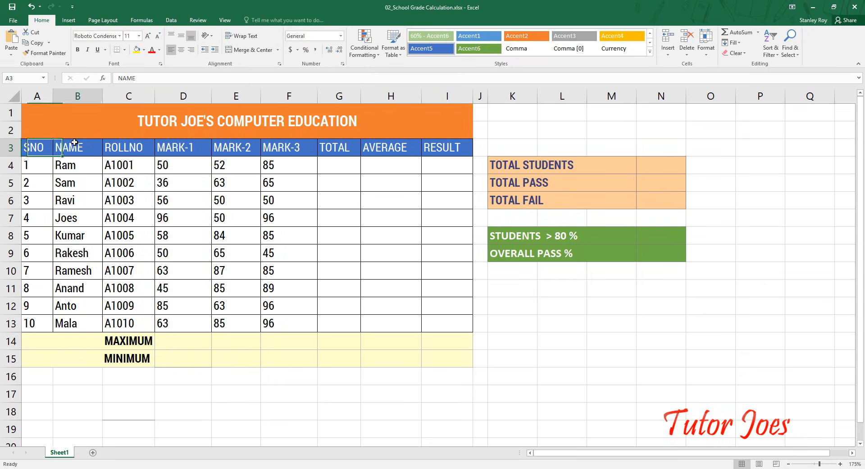
{"action": "left_click", "coordinate": [129, 149]}
{"action": "left_click", "coordinate": [181, 150]}
{"action": "left_click", "coordinate": [232, 150]}
{"action": "left_click", "coordinate": [296, 162]}
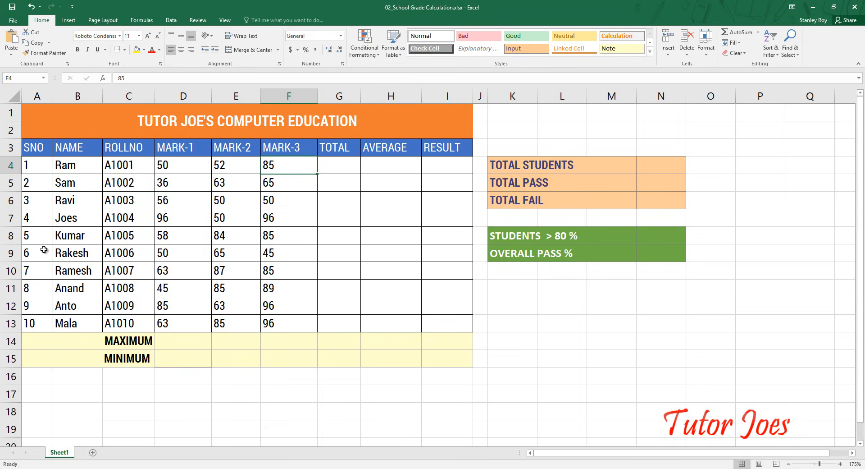
{"action": "left_click_drag", "start_coordinate": [35, 193], "coordinate": [27, 340]}
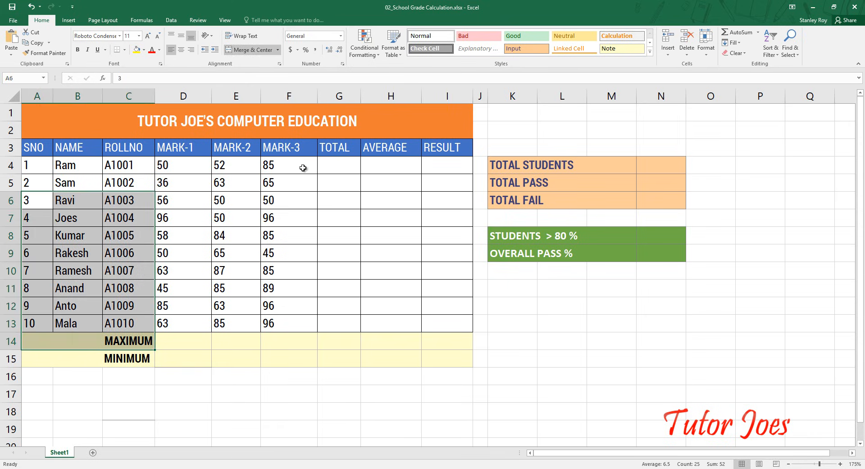
- Total the first student's three marks in G4 with the formula =D4+E4+F4
{"action": "left_click", "coordinate": [331, 164]}
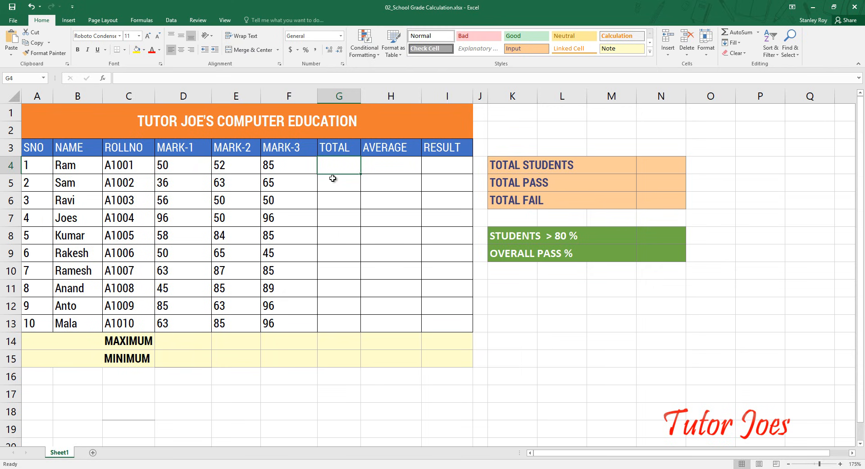
{"action": "type", "text": "="}
{"action": "key", "text": "Left"}
{"action": "key", "text": "Left"}
{"action": "key", "text": "Left"}
{"action": "key", "text": "Left"}
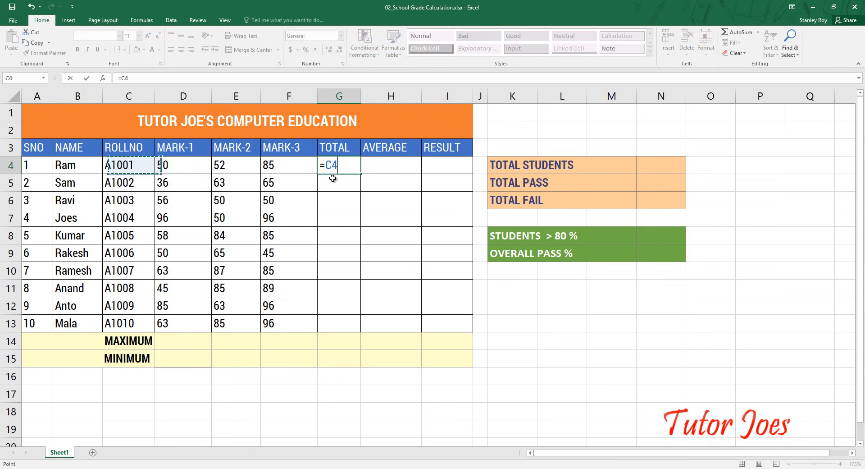
{"action": "key", "text": "Right"}
{"action": "type", "text": "+"}
{"action": "key", "text": "Left"}
{"action": "key", "text": "Left"}
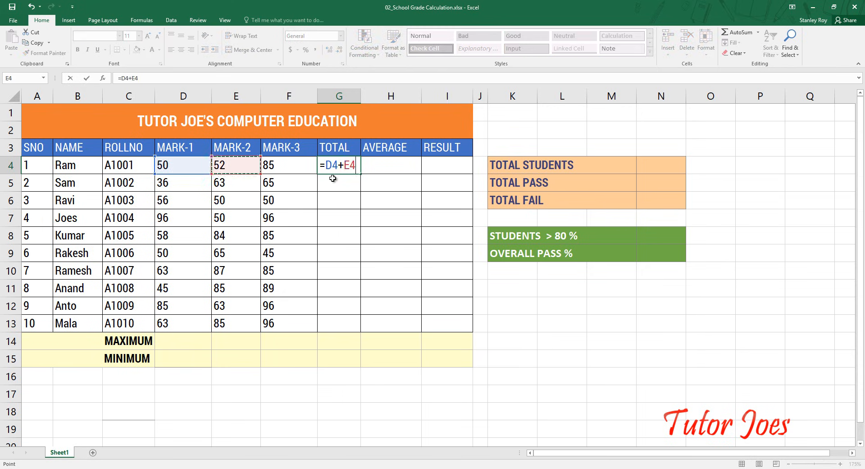
{"action": "type", "text": "+"}
{"action": "key", "text": "Left"}
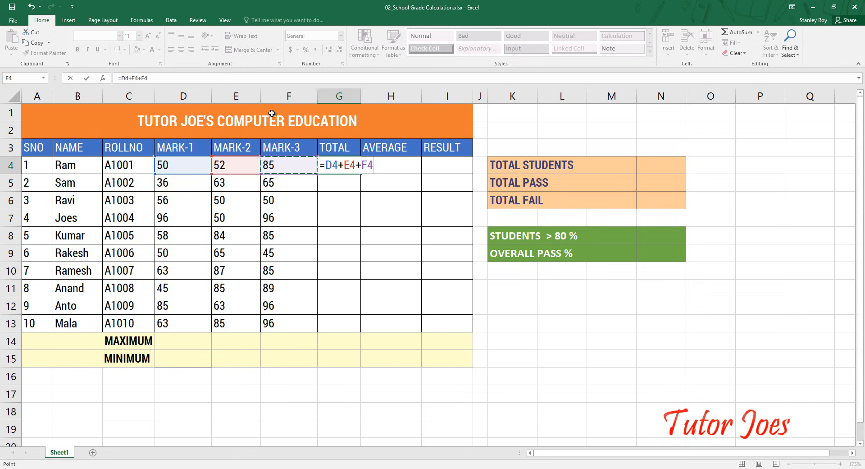
{"action": "key", "text": "Return"}
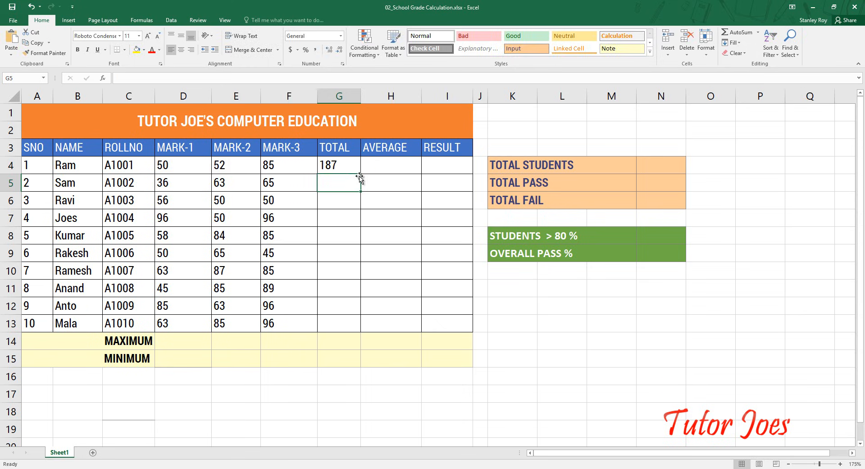
- Replace the TOTAL formula in G4 with =SUM(D4:F4)
{"action": "left_click", "coordinate": [341, 166]}
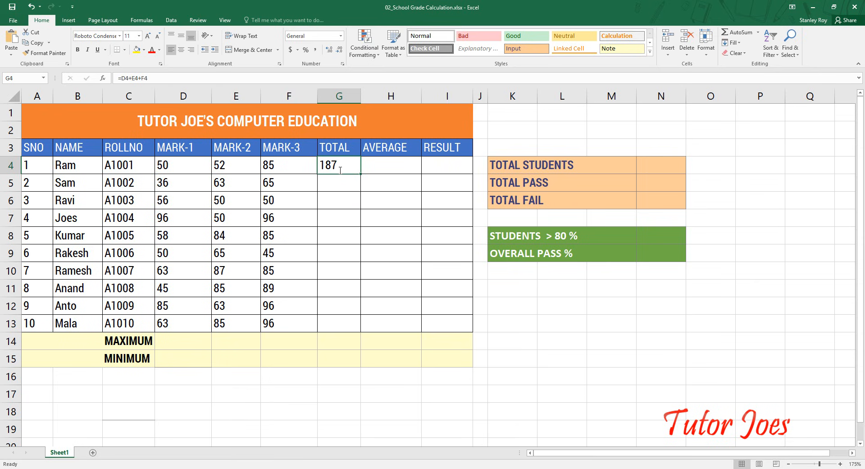
{"action": "type", "text": "=su"}
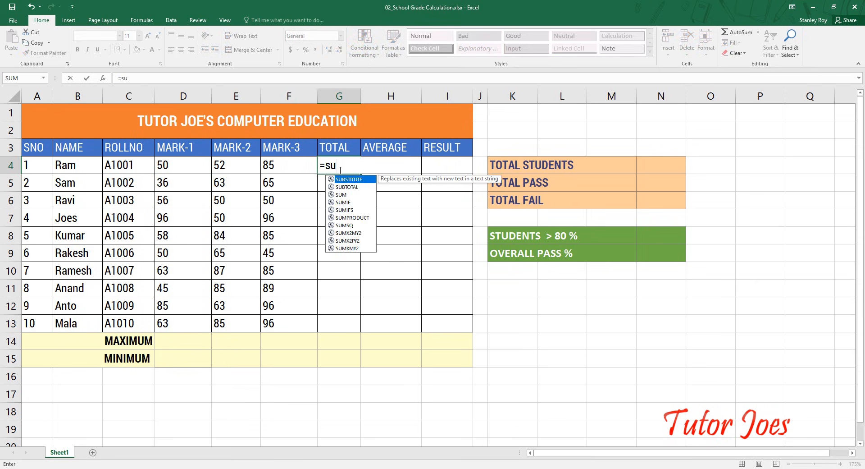
{"action": "type", "text": "m("}
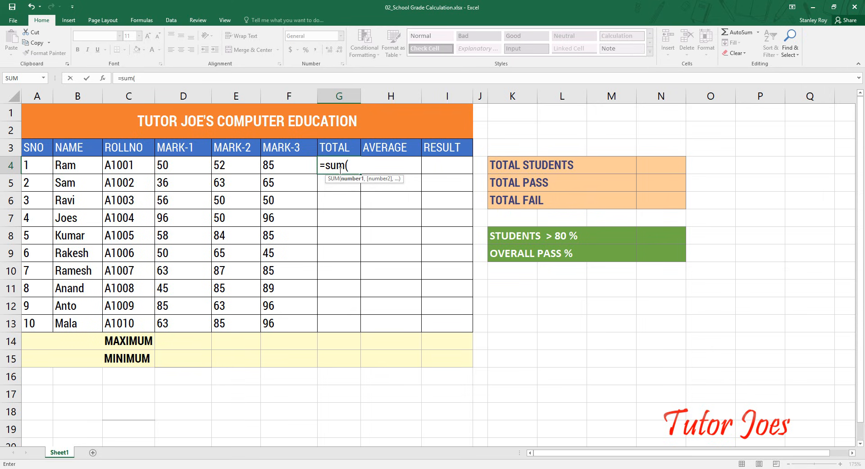
{"action": "left_click_drag", "start_coordinate": [170, 167], "coordinate": [284, 170]}
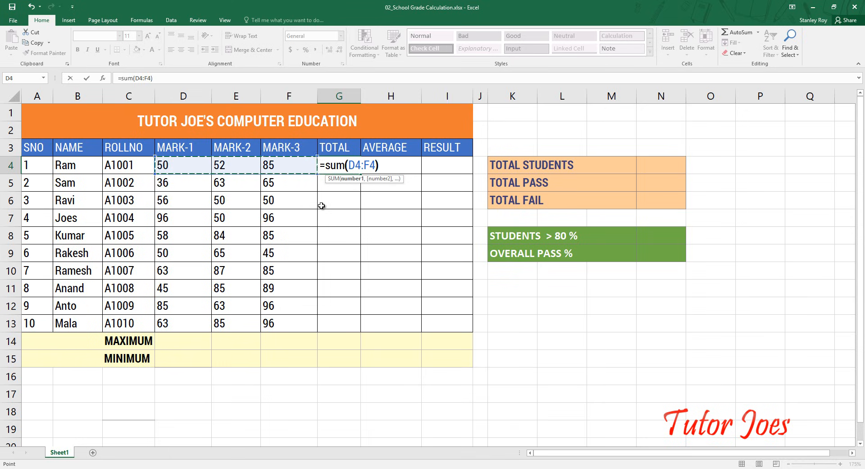
{"action": "type", "text": ")"}
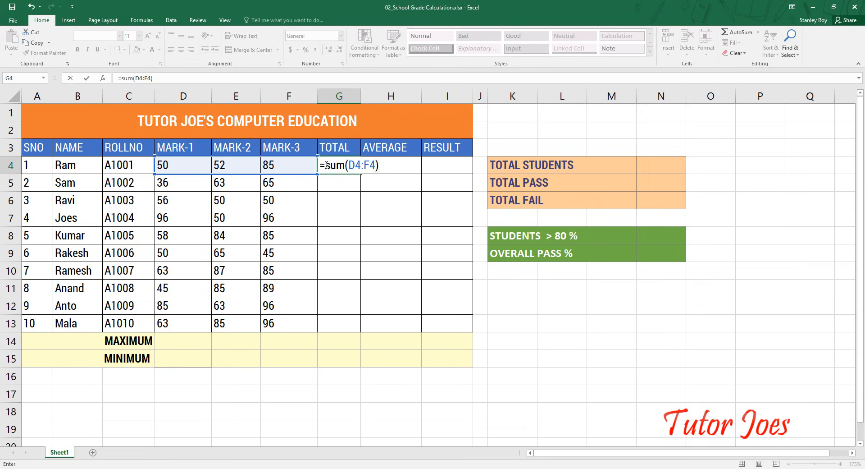
{"action": "key", "text": "Return"}
- Fill the SUM formula from G4 down to G13 for all students
{"action": "left_click", "coordinate": [342, 165]}
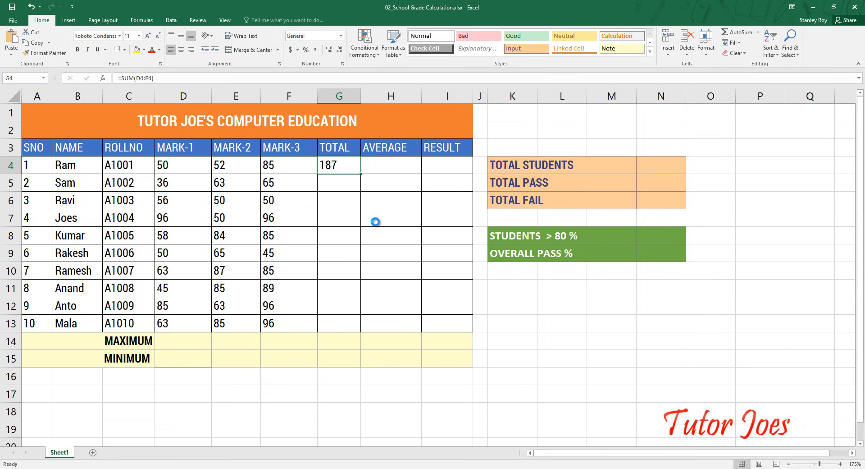
{"action": "scroll", "coordinate": [376, 222], "scroll_direction": "up", "scroll_amount": 4, "text": "ctrl"}
{"action": "scroll", "coordinate": [384, 216], "scroll_direction": "up", "scroll_amount": 1, "text": "ctrl"}
{"action": "scroll", "coordinate": [386, 200], "scroll_direction": "up", "scroll_amount": 1}
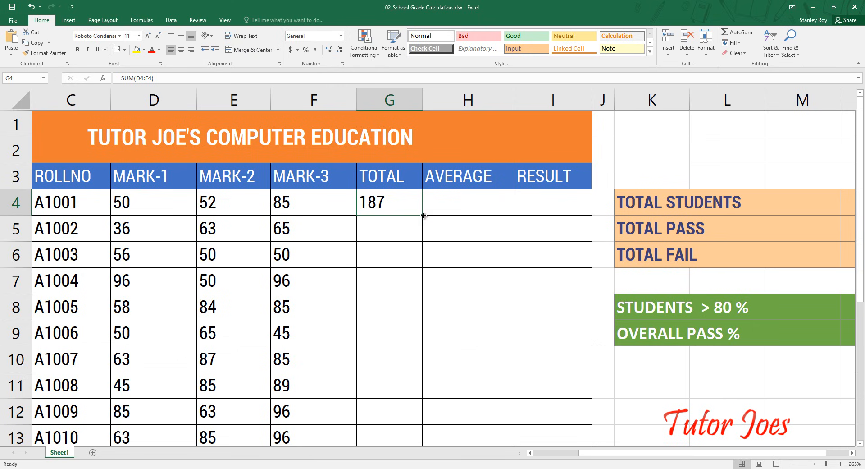
{"action": "left_click_drag", "start_coordinate": [424, 215], "coordinate": [415, 372]}
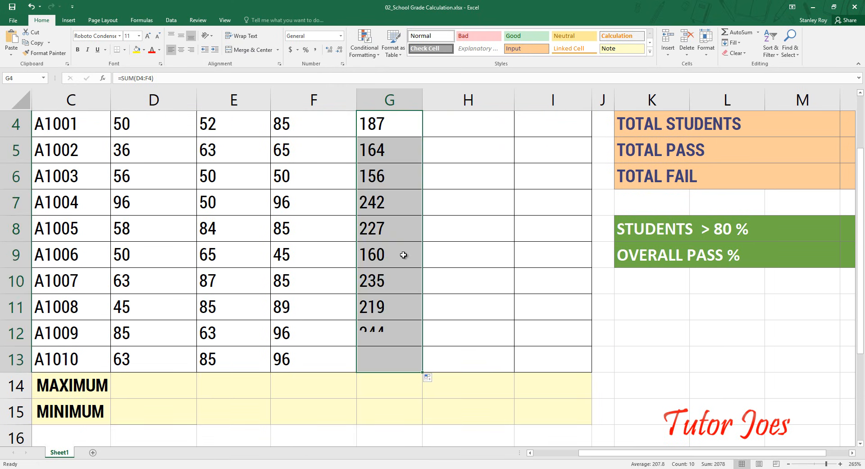
- Check the copied SUM formulas in the TOTAL column from G4 to G12
{"action": "left_click", "coordinate": [391, 116]}
{"action": "left_click", "coordinate": [381, 150]}
{"action": "left_click", "coordinate": [380, 175]}
{"action": "left_click", "coordinate": [378, 201]}
{"action": "left_click", "coordinate": [376, 228]}
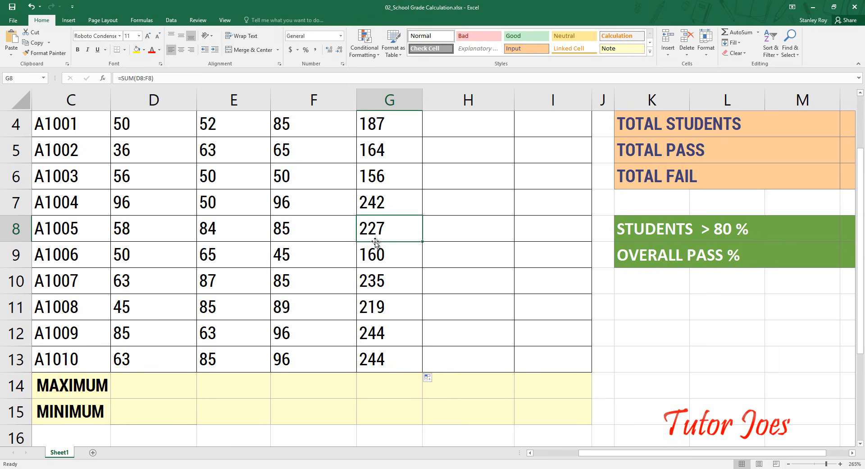
{"action": "left_click", "coordinate": [377, 255]}
{"action": "left_click", "coordinate": [383, 281]}
{"action": "left_click", "coordinate": [386, 302]}
{"action": "left_click", "coordinate": [387, 334]}
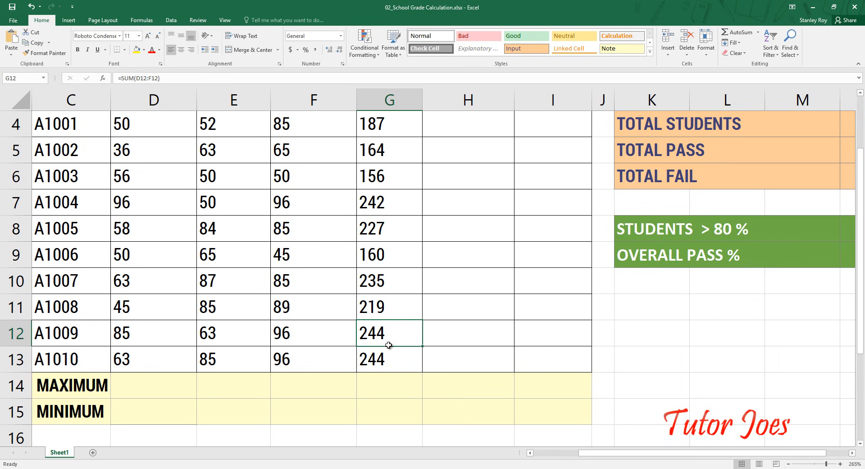
- Calculate the first student's average in H4 with =G4/3 and fill it down to H6
{"action": "scroll", "coordinate": [388, 345], "scroll_direction": "up", "scroll_amount": 1}
{"action": "left_click", "coordinate": [443, 201]}
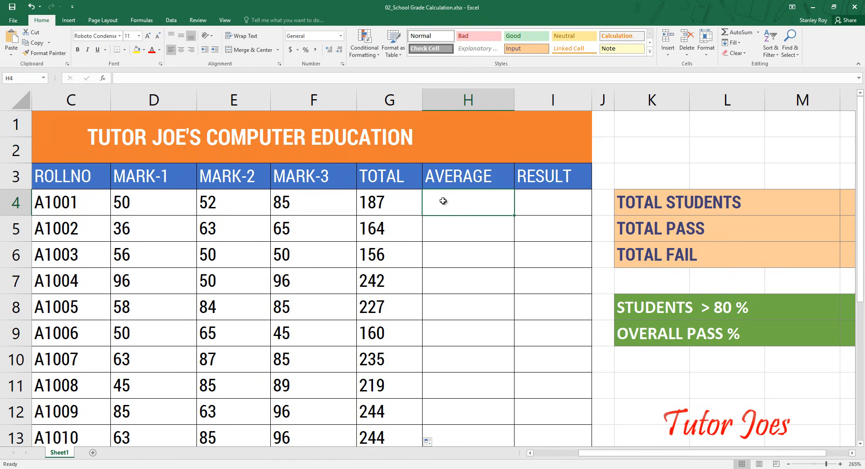
{"action": "type", "text": "="}
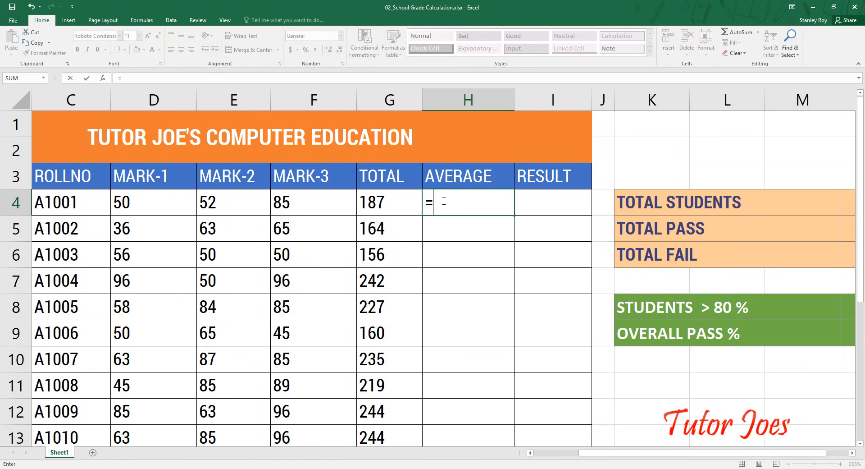
{"action": "key", "text": "Left"}
{"action": "type", "text": "/"}
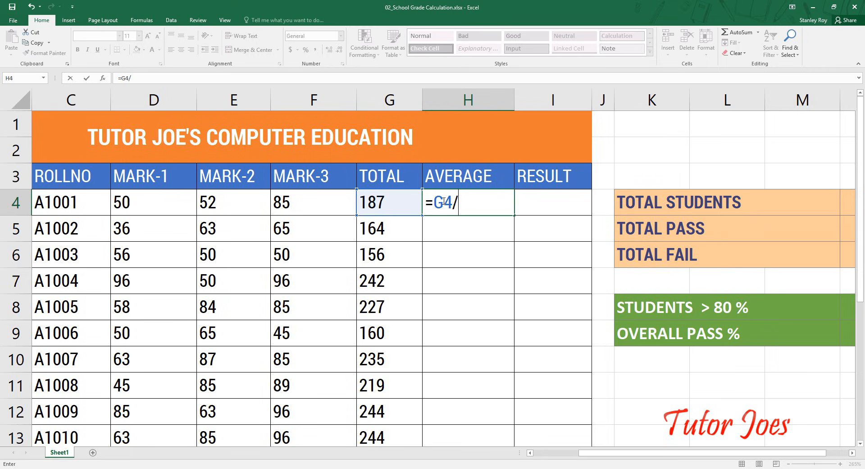
{"action": "type", "text": "3"}
{"action": "key", "text": "Return"}
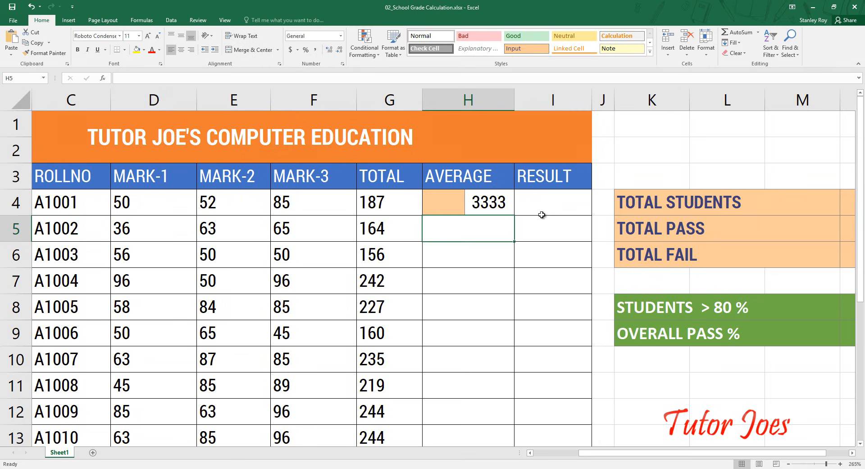
{"action": "left_click", "coordinate": [504, 206]}
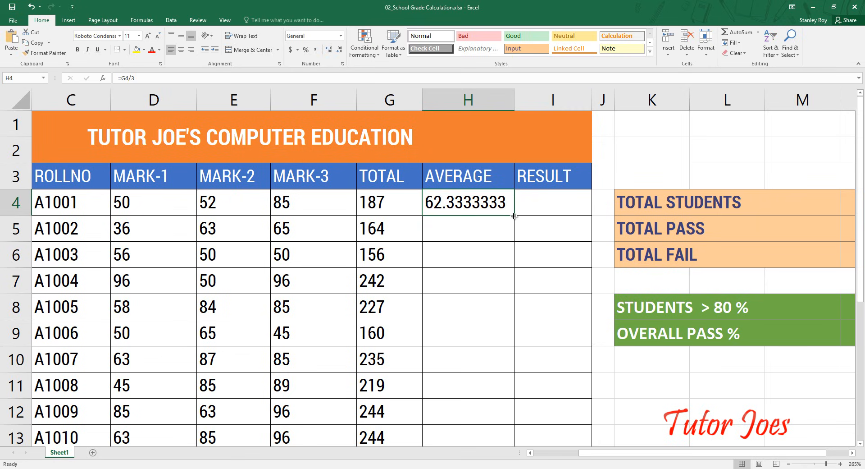
{"action": "left_click_drag", "start_coordinate": [513, 216], "coordinate": [505, 265]}
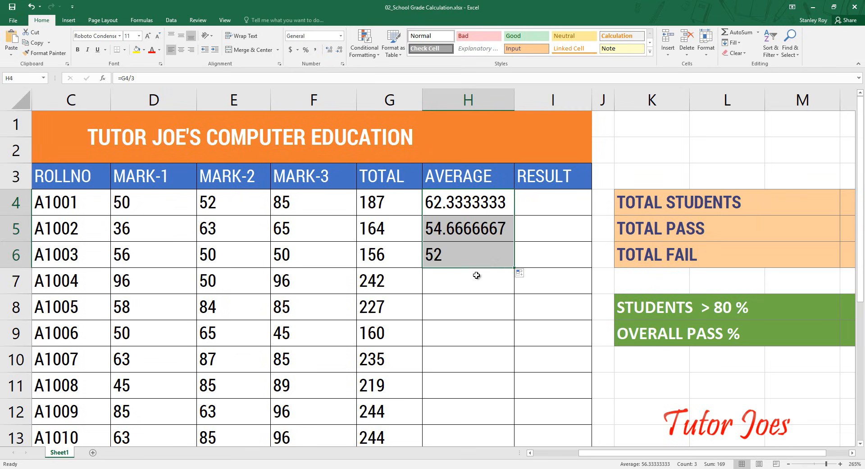
- Replace the formula in H4 with =AVERAGE(D4:F4)
{"action": "left_click", "coordinate": [457, 206]}
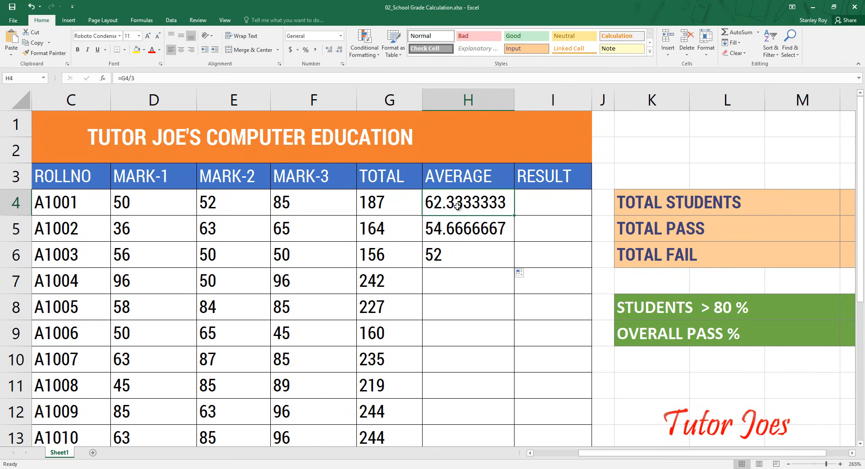
{"action": "type", "text": "=av"}
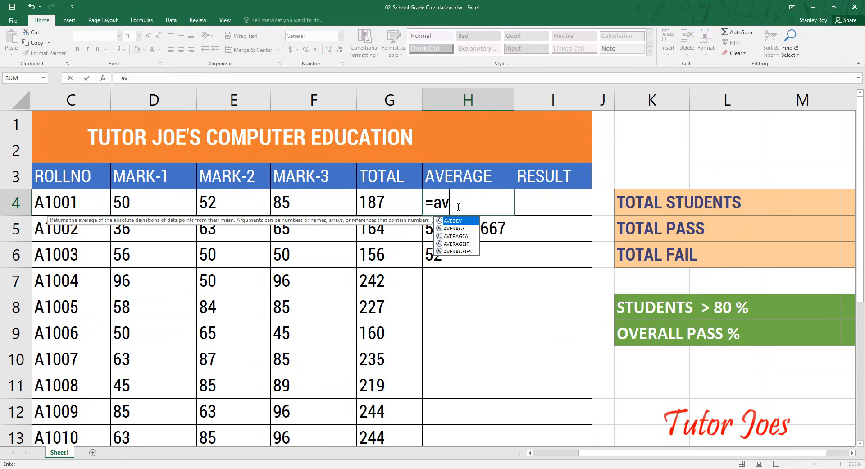
{"action": "type", "text": "erage("}
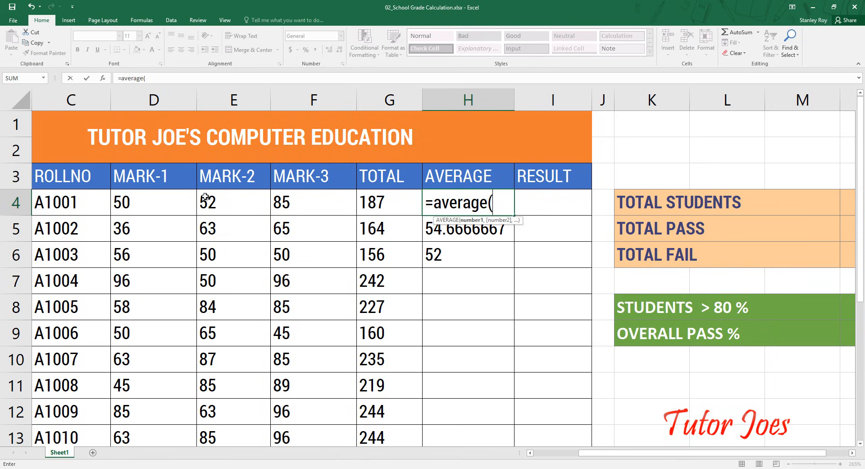
{"action": "left_click_drag", "start_coordinate": [129, 203], "coordinate": [308, 198]}
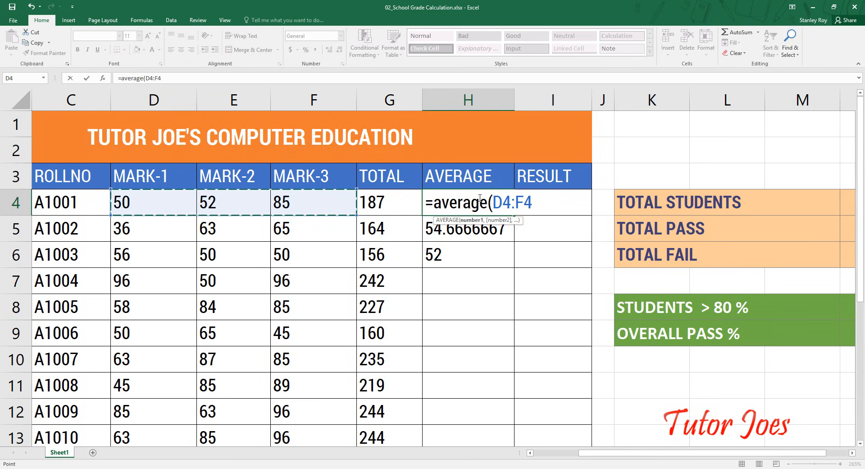
{"action": "type", "text": ")"}
{"action": "key", "text": "Return"}
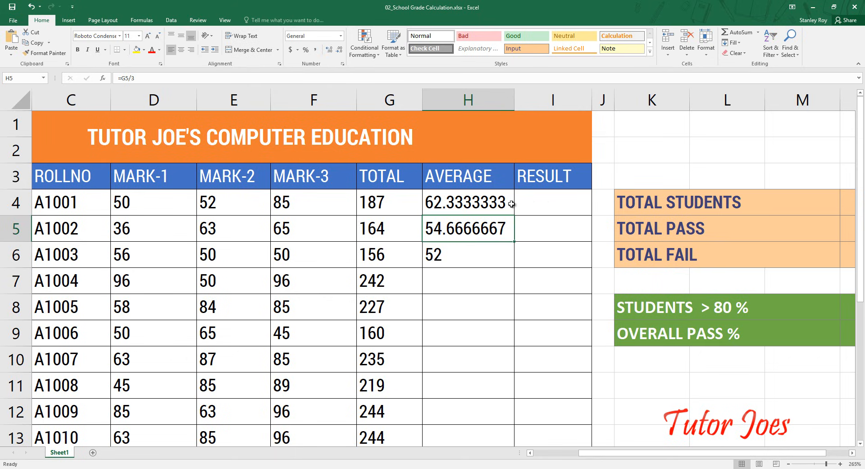
- Fill the AVERAGE formula from H4 down to H13 for all students
{"action": "left_click", "coordinate": [487, 203]}
{"action": "left_click_drag", "start_coordinate": [516, 214], "coordinate": [498, 274]}
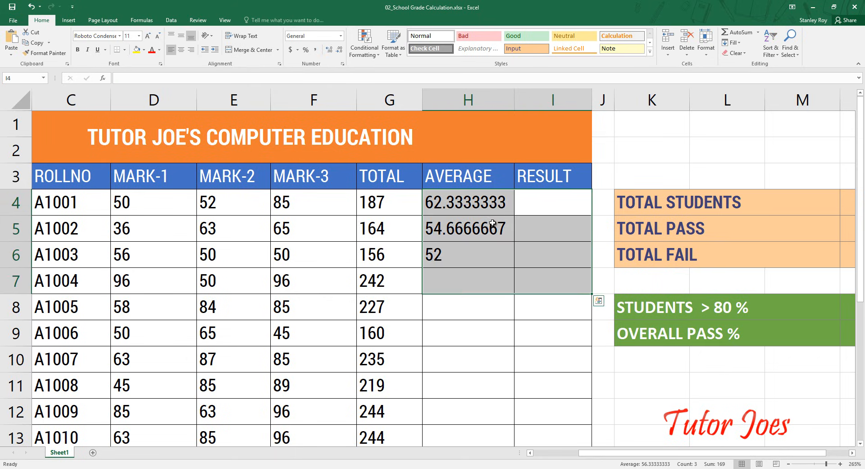
{"action": "left_click", "coordinate": [495, 208]}
{"action": "left_click_drag", "start_coordinate": [515, 216], "coordinate": [499, 367]}
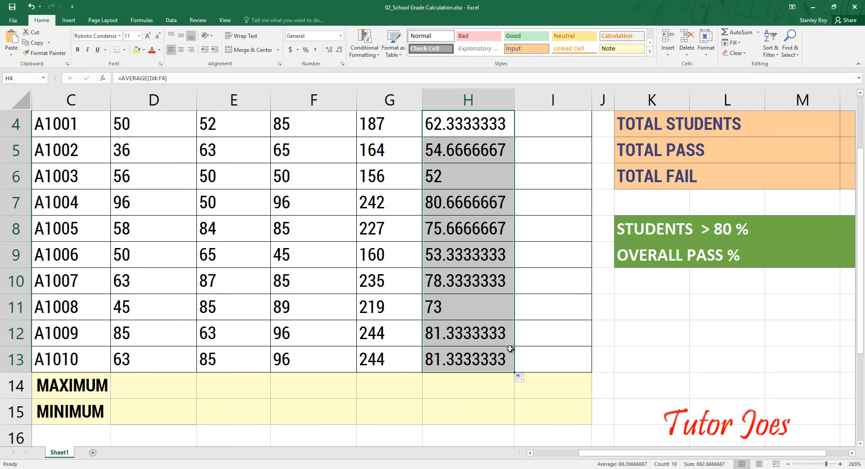
- Round the first student's average in H4 to two decimals with =ROUND(AVERAGE(D4:F4),2)
{"action": "scroll", "coordinate": [456, 204], "scroll_direction": "up", "scroll_amount": 1}
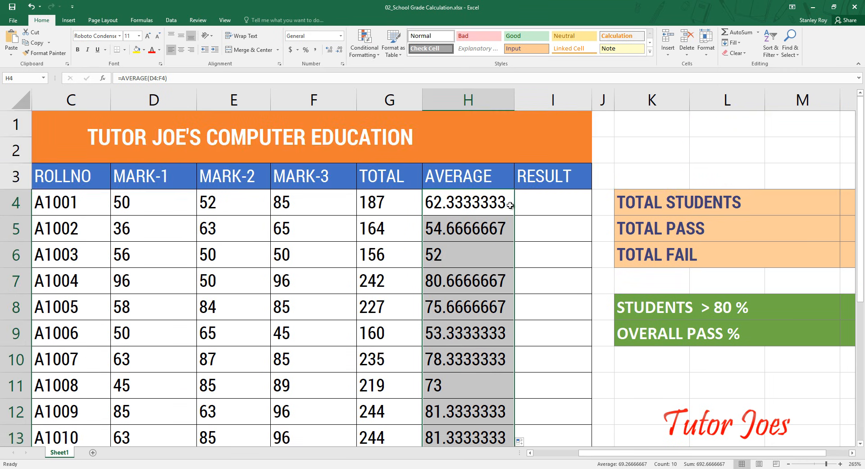
{"action": "double_click", "coordinate": [430, 205]}
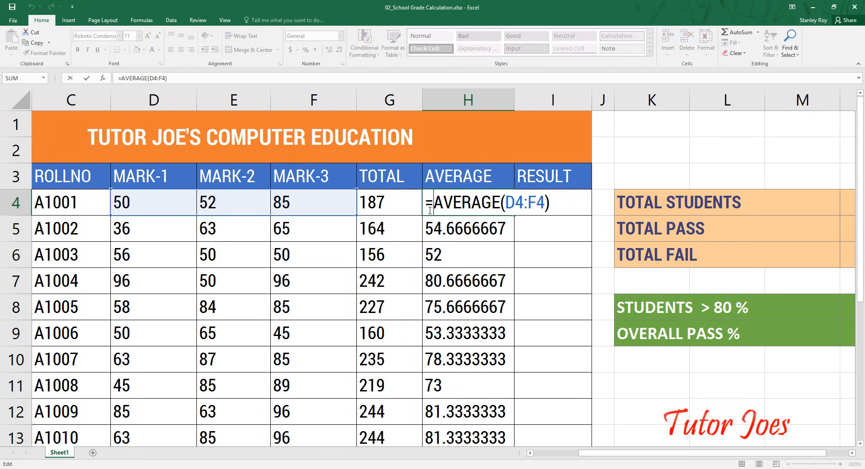
{"action": "type", "text": "round"}
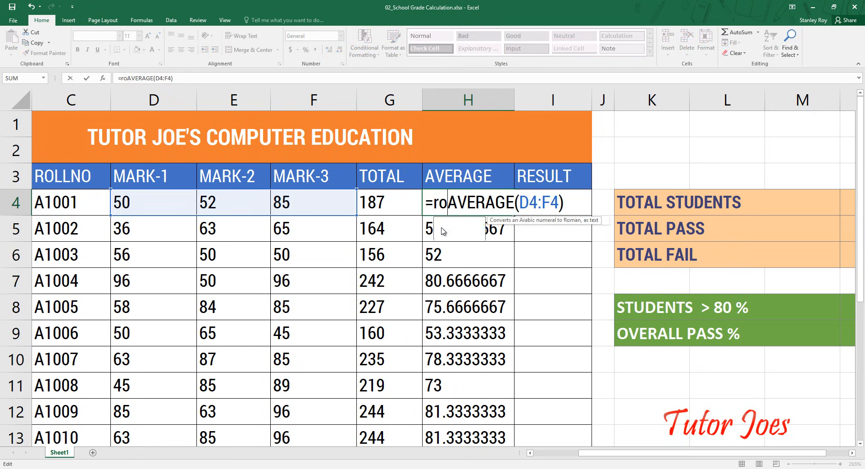
{"action": "type", "text": "("}
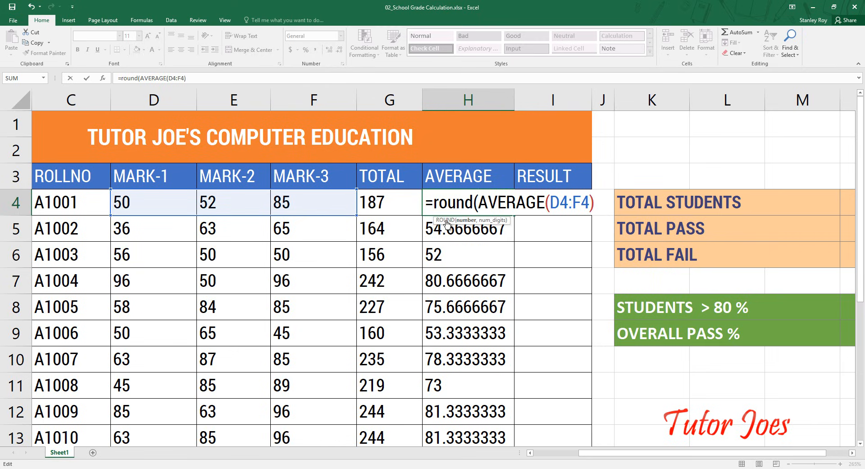
{"action": "left_click_drag", "start_coordinate": [481, 202], "coordinate": [599, 203]}
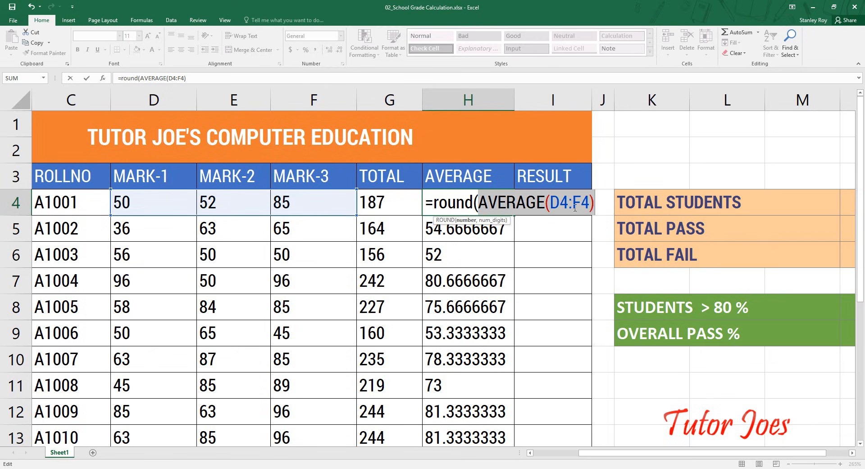
{"action": "left_click", "coordinate": [604, 204]}
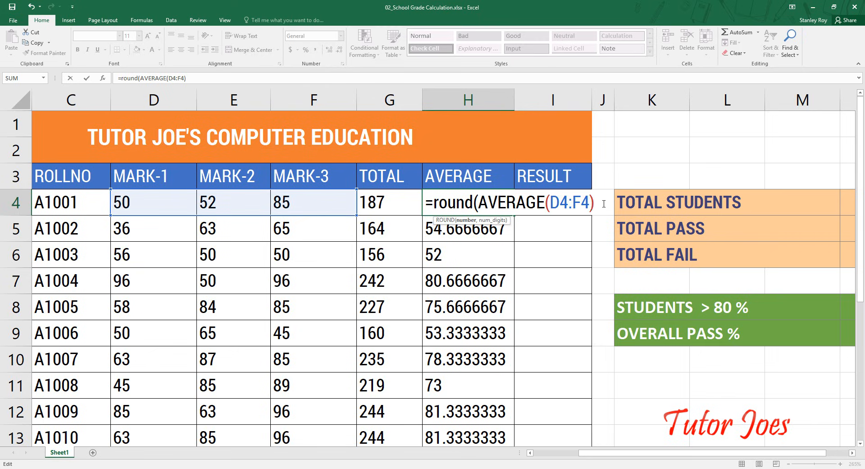
{"action": "type", "text": ",2"}
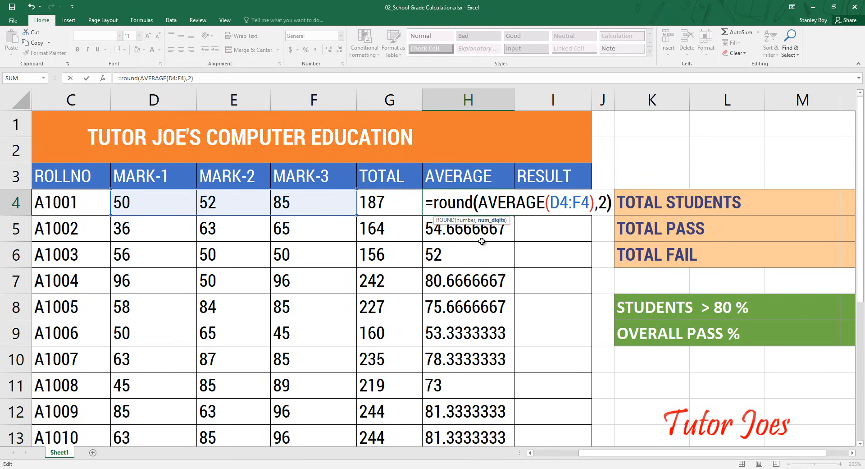
{"action": "type", "text": ")"}
{"action": "key", "text": "Return"}
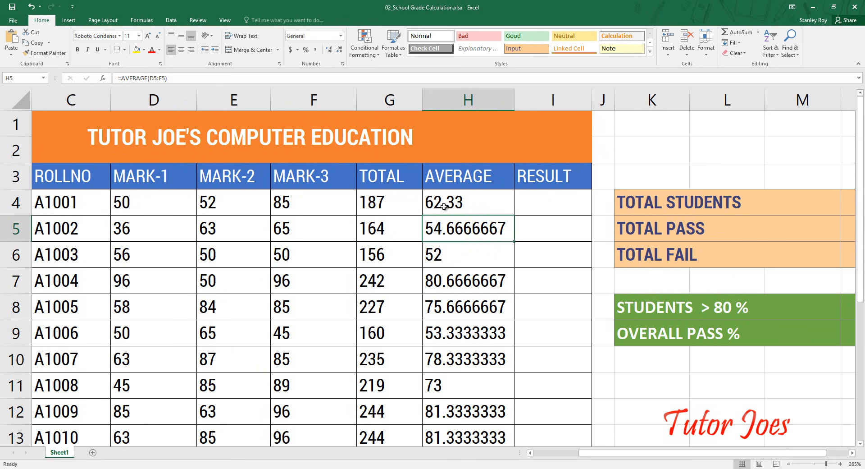
- Fill the two-decimal ROUND formula from H4 down to H13 for all students
{"action": "left_click", "coordinate": [448, 206]}
{"action": "left_click_drag", "start_coordinate": [515, 215], "coordinate": [497, 347]}
{"action": "scroll", "coordinate": [459, 202], "scroll_direction": "up", "scroll_amount": 2}
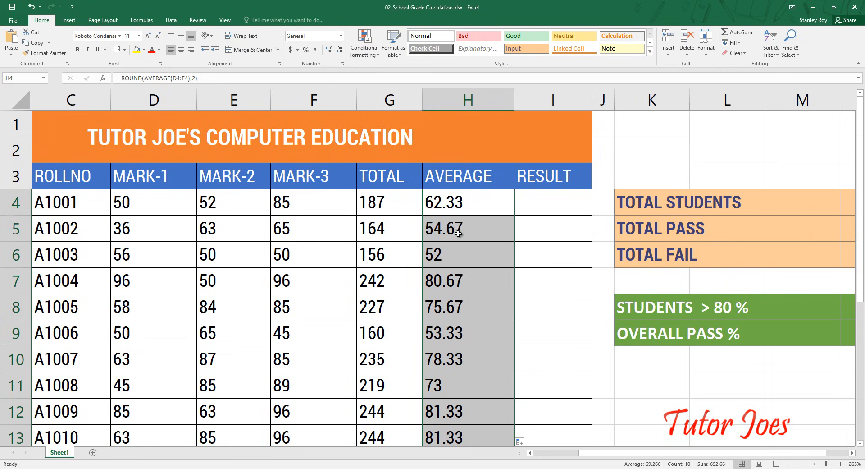
- Try rounding the averages to whole numbers with =ROUND(AVERAGE(D4:F4),0) in H4, filled down to H13
{"action": "double_click", "coordinate": [471, 208]}
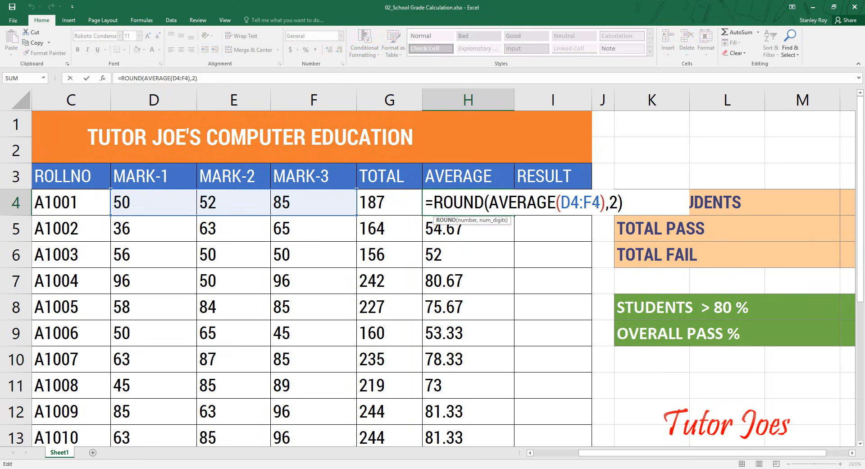
{"action": "left_click", "coordinate": [614, 203]}
{"action": "key", "text": "BackSpace"}
{"action": "type", "text": "0"}
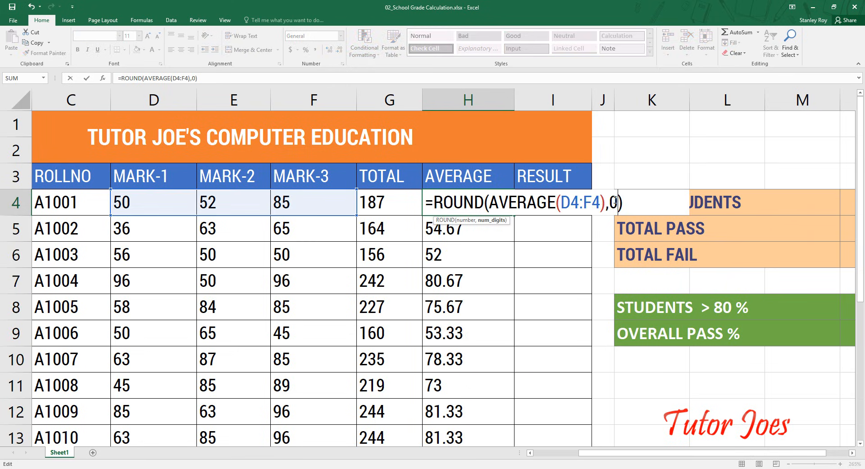
{"action": "key", "text": "ctrl+Return"}
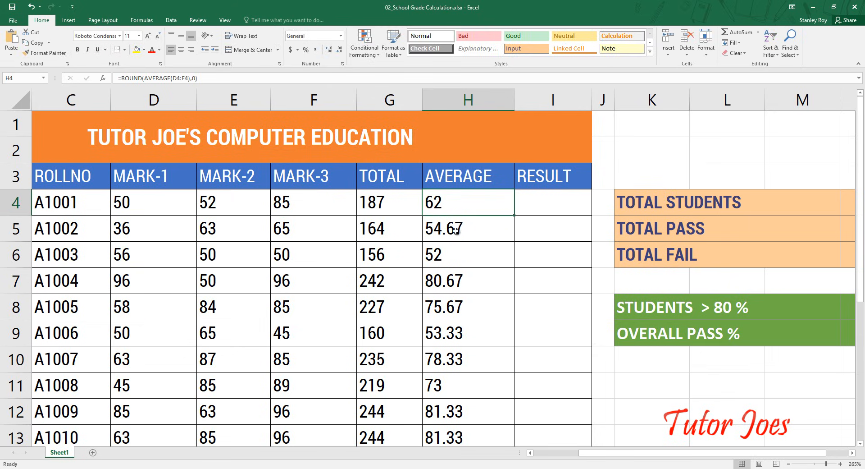
{"action": "left_click_drag", "start_coordinate": [514, 215], "coordinate": [516, 361]}
{"action": "scroll", "coordinate": [408, 281], "scroll_direction": "up", "scroll_amount": 1}
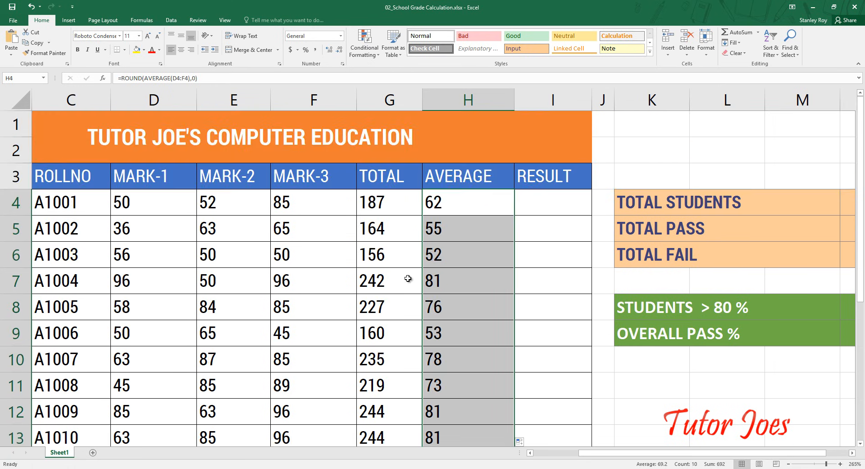
- Undo the whole-number rounding in the AVERAGE column, including the formula change in H4
{"action": "key", "text": "ctrl+z"}
{"action": "key", "text": "ctrl+z"}
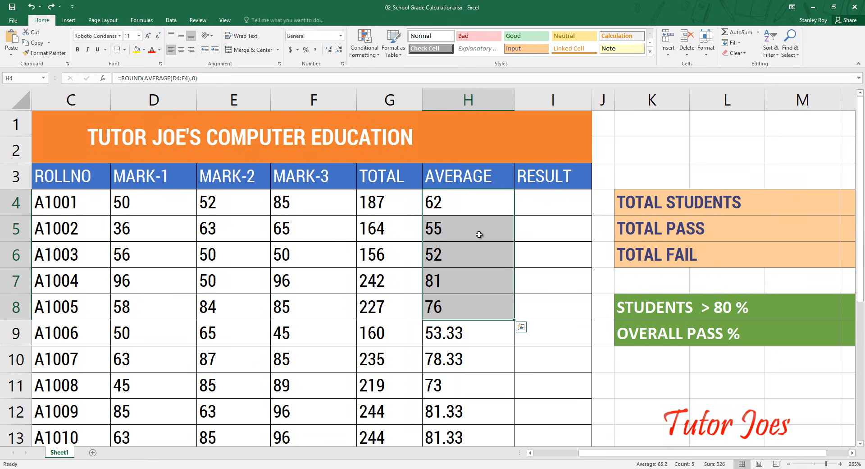
{"action": "key", "text": "ctrl+z"}
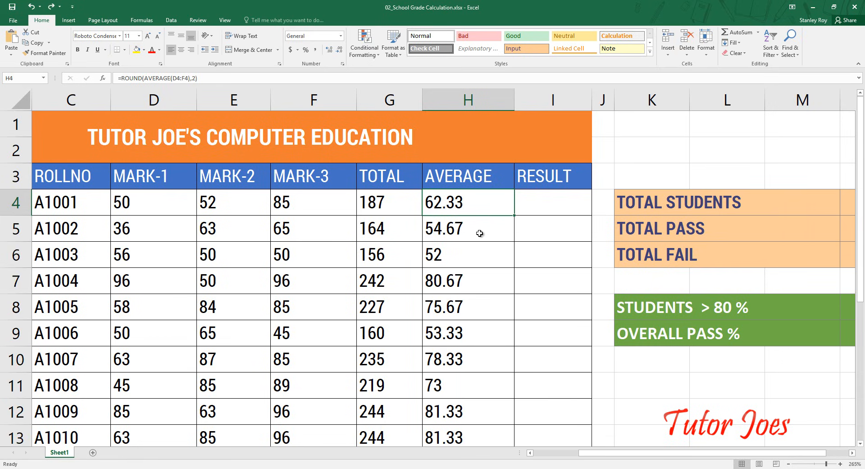
{"action": "double_click", "coordinate": [466, 198]}
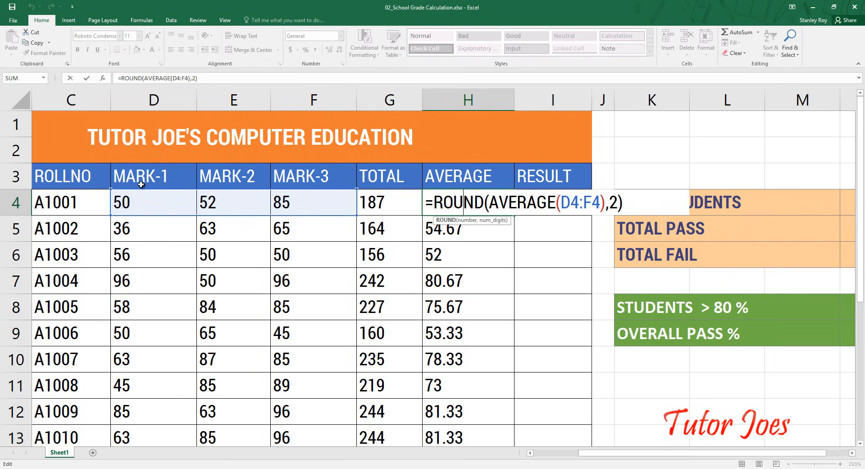
{"action": "key", "text": "Escape"}
- Select cell D14, the MAXIMUM cell of the MARK-1 column
{"action": "scroll", "coordinate": [154, 224], "scroll_direction": "down", "scroll_amount": 3}
{"action": "scroll", "coordinate": [151, 244], "scroll_direction": "up", "scroll_amount": 3}
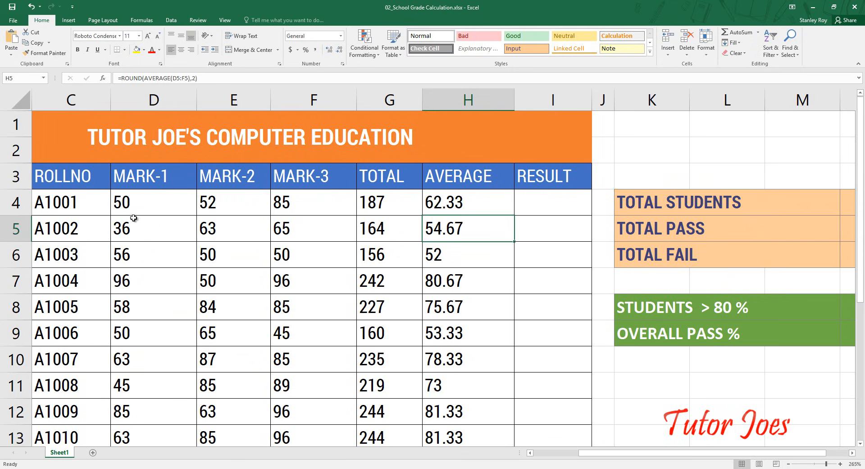
{"action": "left_click", "coordinate": [134, 202]}
{"action": "left_click_drag", "start_coordinate": [134, 202], "coordinate": [131, 392]}
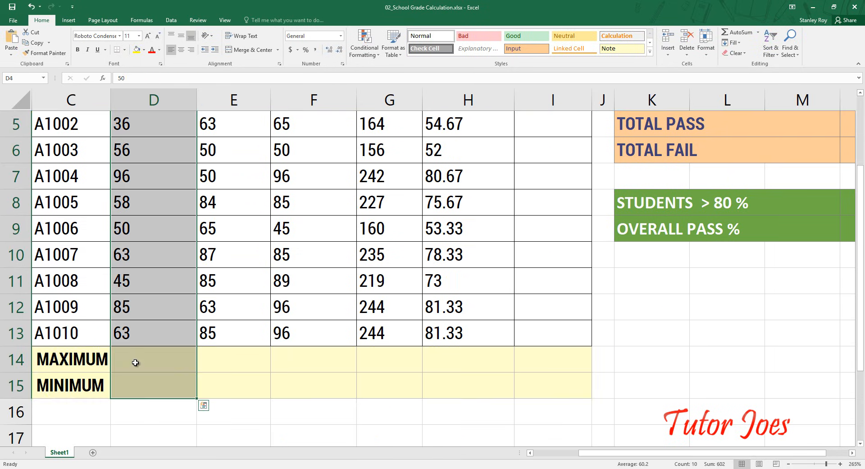
{"action": "left_click", "coordinate": [137, 353]}
{"action": "scroll", "coordinate": [137, 354], "scroll_direction": "up", "scroll_amount": 1}
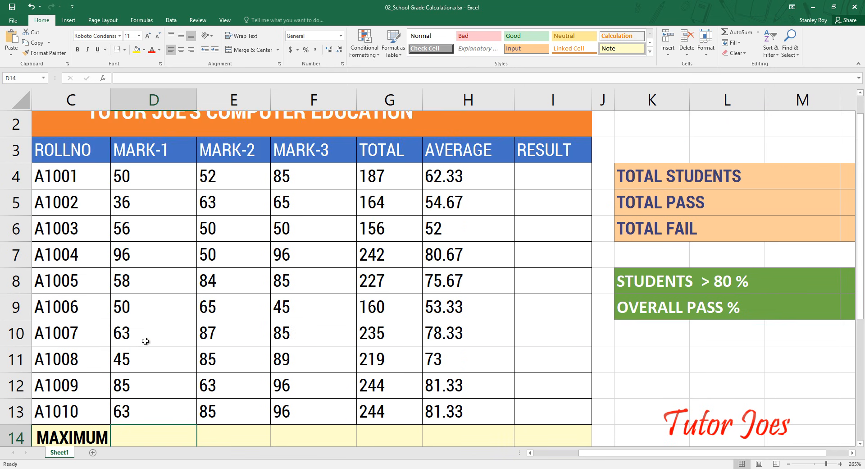
{"action": "scroll", "coordinate": [145, 340], "scroll_direction": "down", "scroll_amount": 2, "text": "ctrl"}
{"action": "scroll", "coordinate": [163, 351], "scroll_direction": "down", "scroll_amount": 2}
{"action": "scroll", "coordinate": [164, 351], "scroll_direction": "up", "scroll_amount": 2}
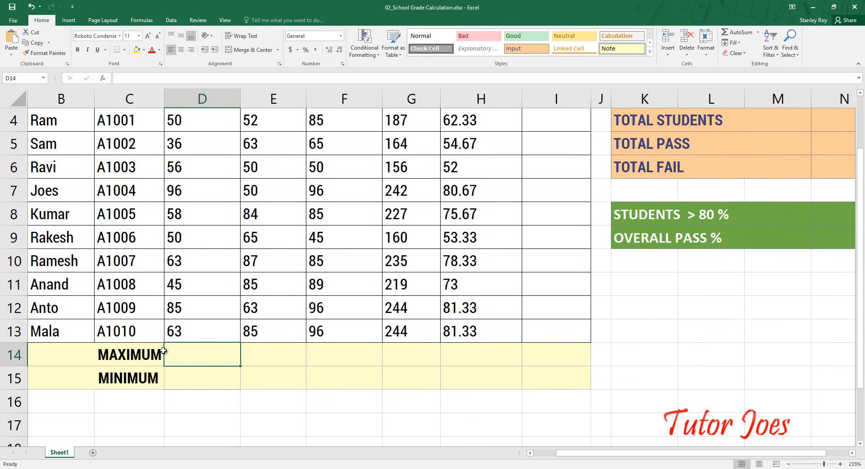
{"action": "type", "text": "-s"}
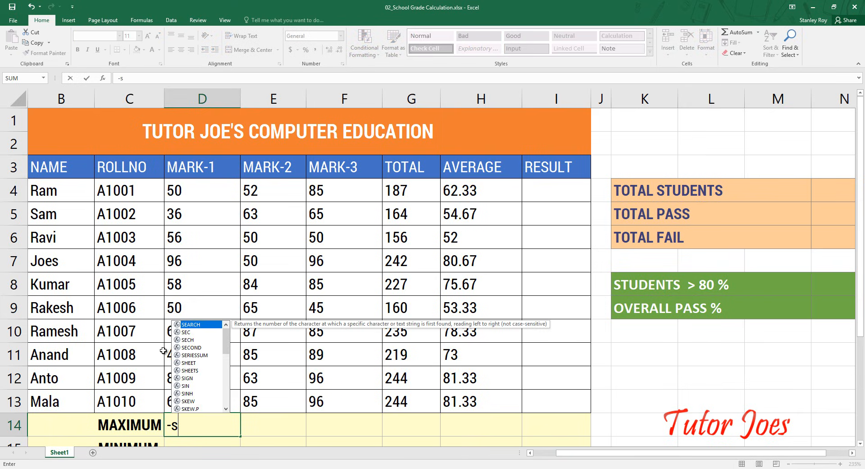
{"action": "key", "text": "BackSpace"}
{"action": "key", "text": "BackSpace"}
{"action": "type", "text": "="}
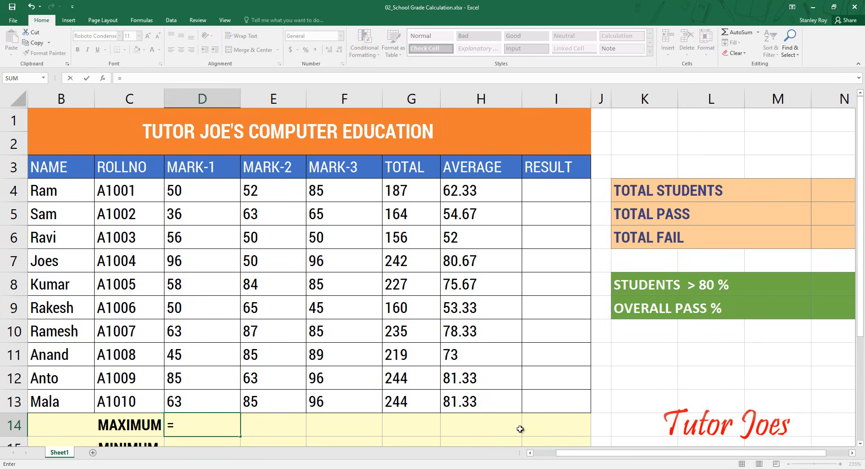
{"action": "scroll", "coordinate": [464, 369], "scroll_direction": "down", "scroll_amount": 2}
{"action": "left_click", "coordinate": [446, 354]}
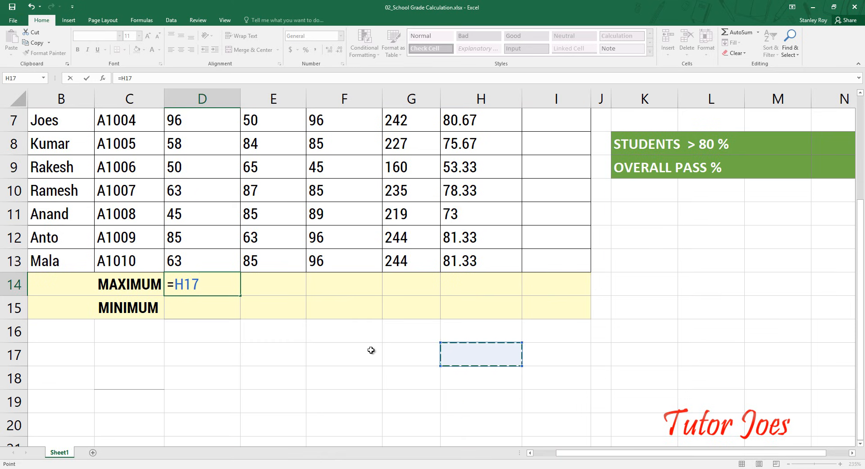
{"action": "key", "text": "Escape"}
{"action": "scroll", "coordinate": [372, 338], "scroll_direction": "down", "scroll_amount": 3}
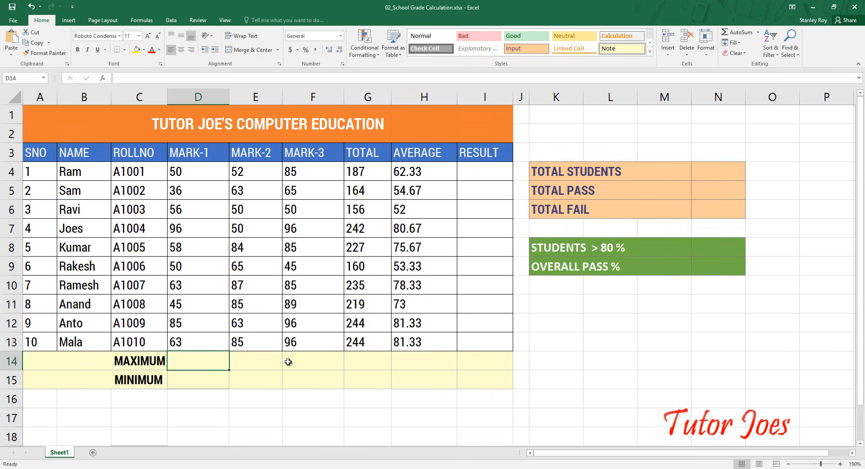
- Calculate the highest MARK-1 score in D14 with =MAX(D4:D13) and check it against the marks above
{"action": "type", "text": "=ma"}
{"action": "type", "text": "x"}
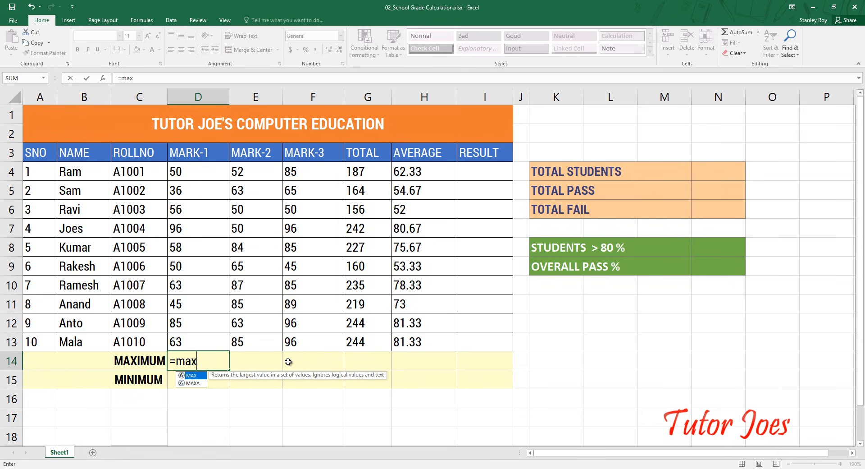
{"action": "type", "text": "("}
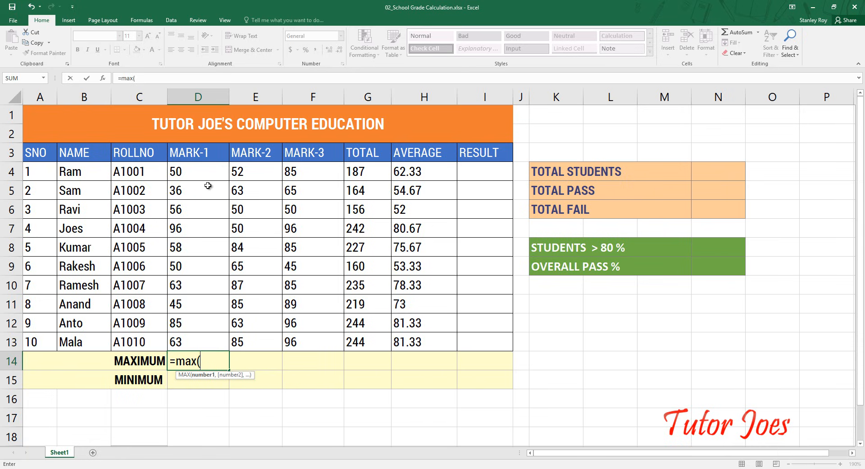
{"action": "left_click_drag", "start_coordinate": [205, 173], "coordinate": [197, 339]}
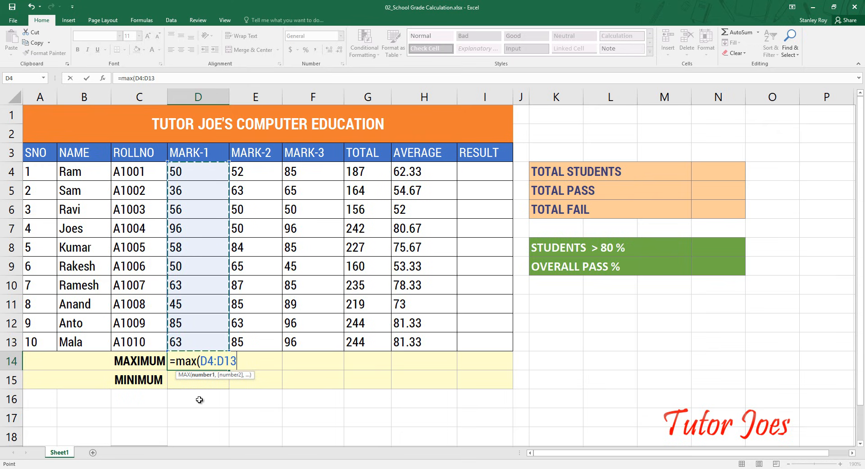
{"action": "type", "text": ")"}
{"action": "key", "text": "Return"}
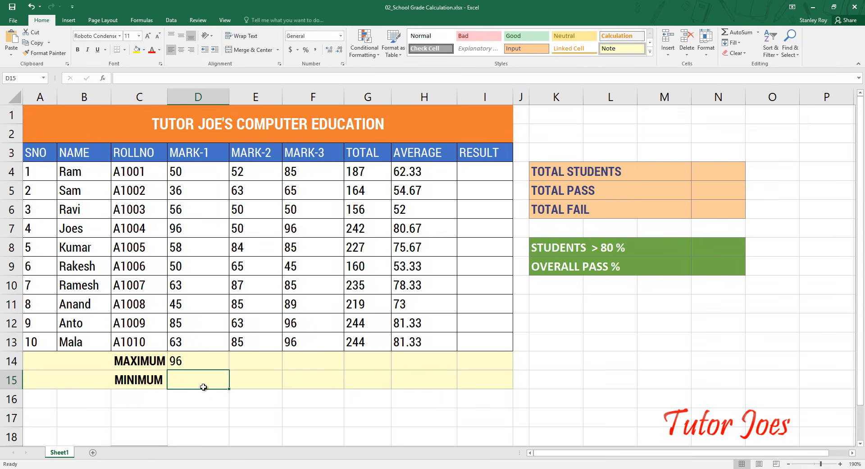
{"action": "left_click", "coordinate": [195, 358]}
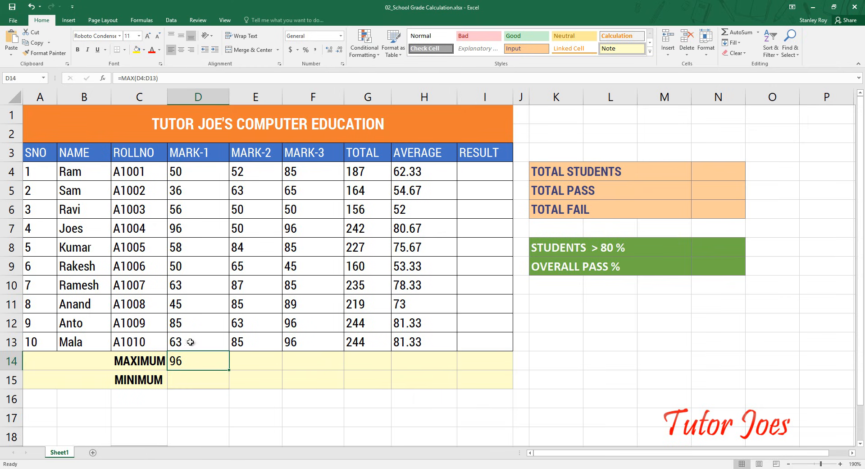
{"action": "left_click", "coordinate": [193, 233]}
- Calculate the lowest MARK-1 score in the MINIMUM cell D15 with =MIN(D4:D13)
{"action": "left_click", "coordinate": [183, 382]}
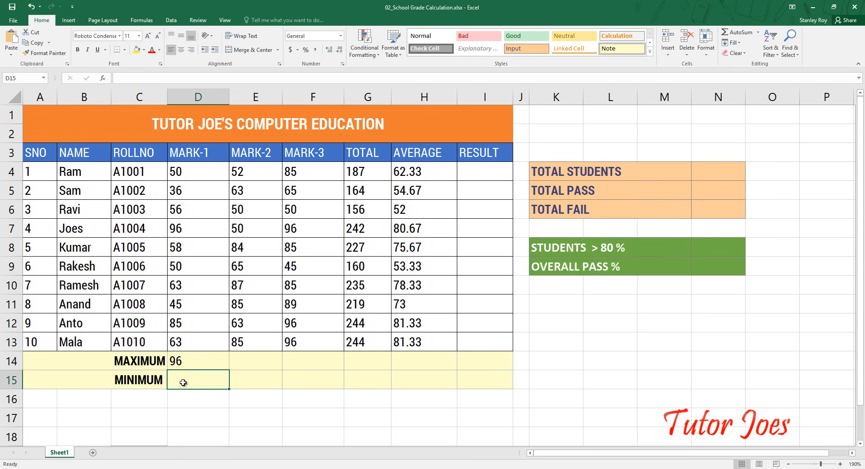
{"action": "type", "text": "="}
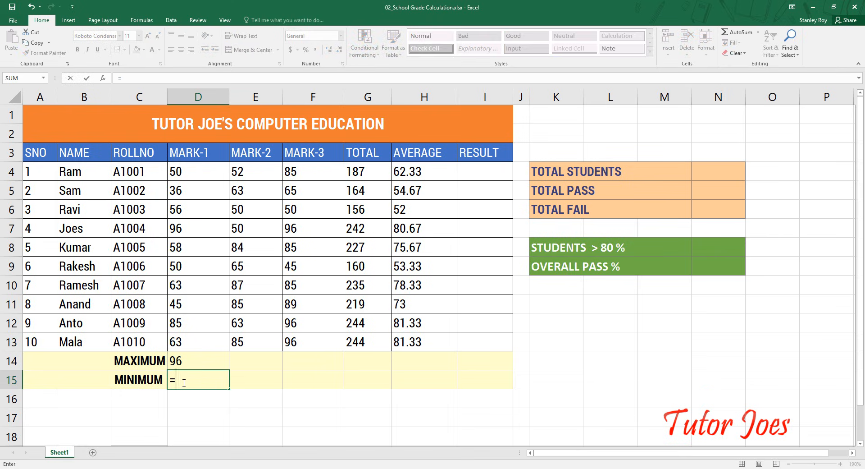
{"action": "type", "text": "min("}
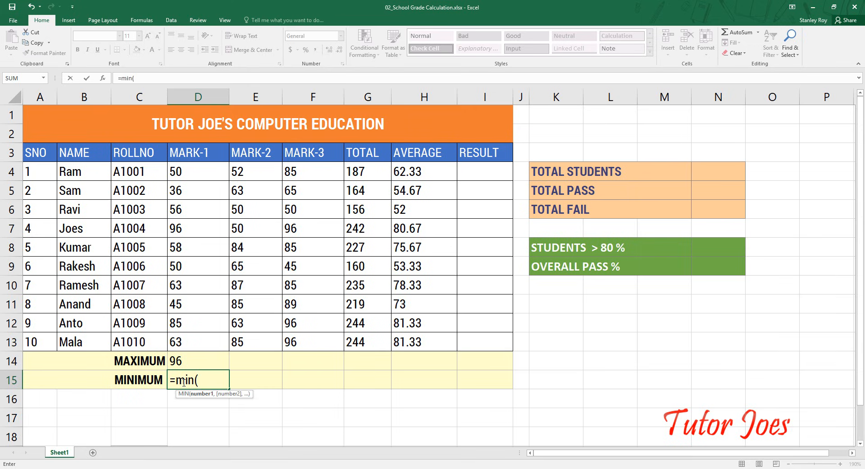
{"action": "left_click_drag", "start_coordinate": [193, 173], "coordinate": [201, 347]}
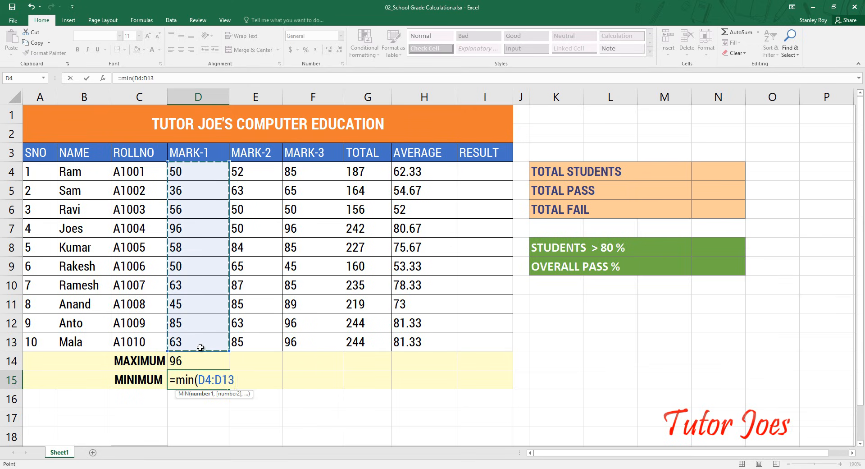
{"action": "type", "text": ")"}
{"action": "key", "text": "Return"}
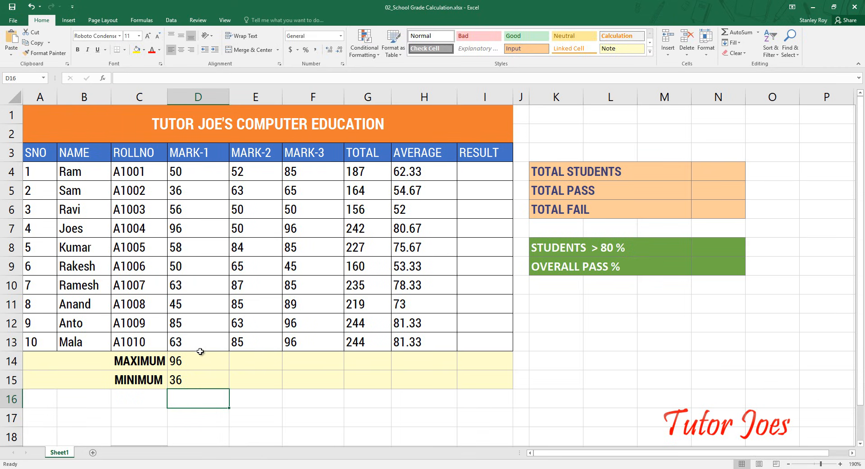
- Fill the MAX formula from D14 across to H14, covering the other marks, TOTAL and AVERAGE
{"action": "left_click", "coordinate": [204, 367]}
{"action": "left_click_drag", "start_coordinate": [230, 370], "coordinate": [453, 367]}
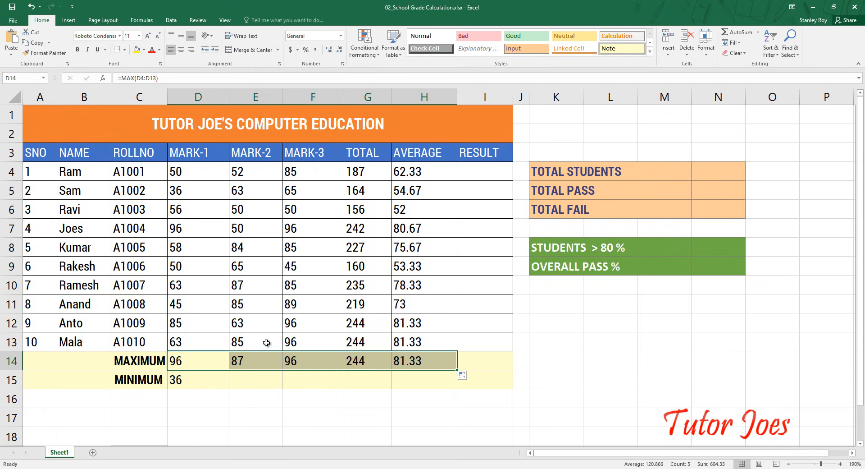
- Check the copied MAX formulas in E14 through H14
{"action": "left_click", "coordinate": [249, 358]}
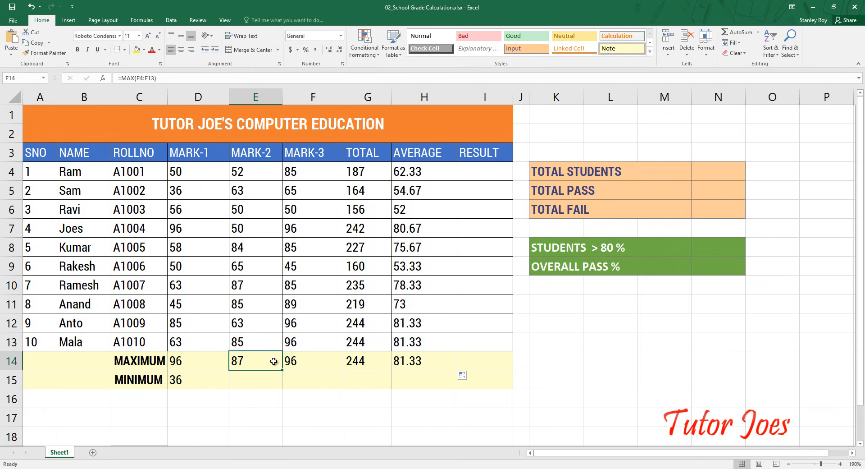
{"action": "left_click", "coordinate": [328, 359]}
{"action": "left_click", "coordinate": [356, 360]}
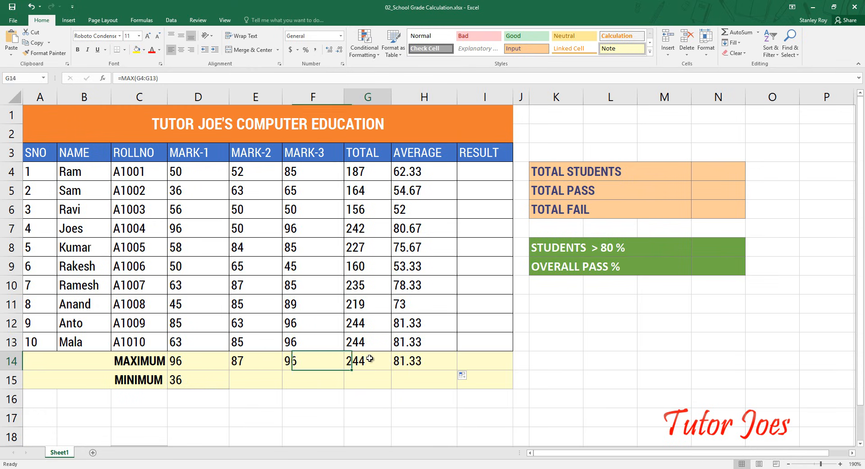
{"action": "left_click", "coordinate": [414, 359]}
- Fill the MIN formula from D15 across to H15 and check the cell range used in H15
{"action": "left_click", "coordinate": [196, 379]}
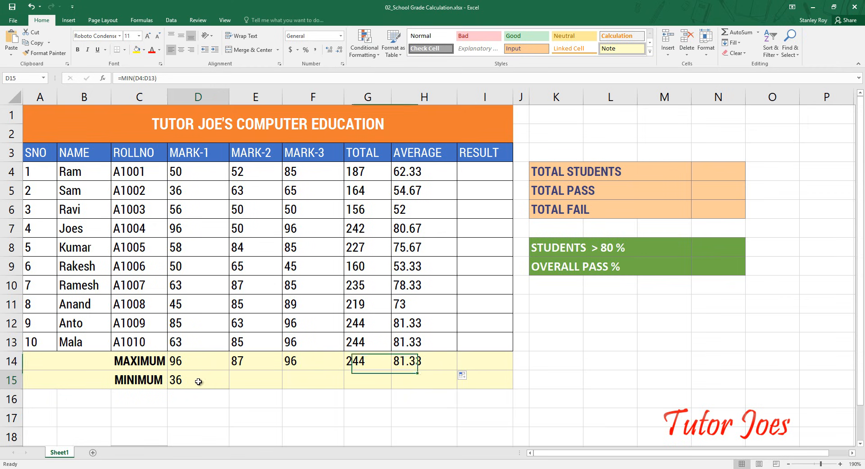
{"action": "left_click_drag", "start_coordinate": [231, 388], "coordinate": [432, 383]}
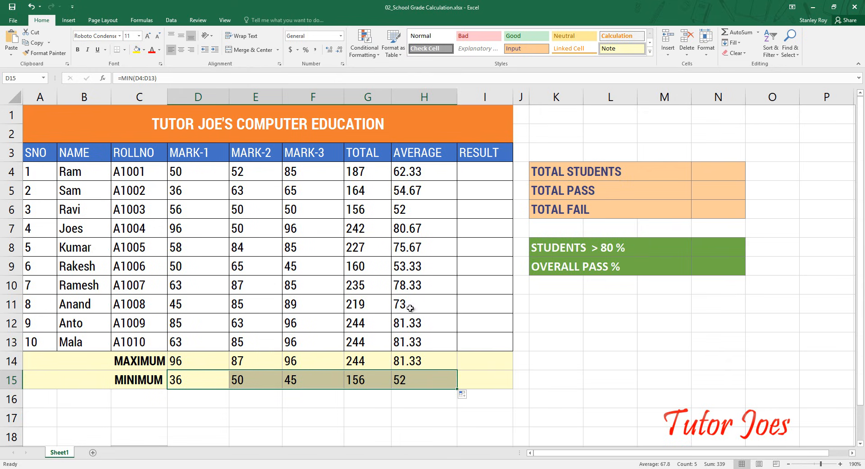
{"action": "left_click", "coordinate": [408, 384]}
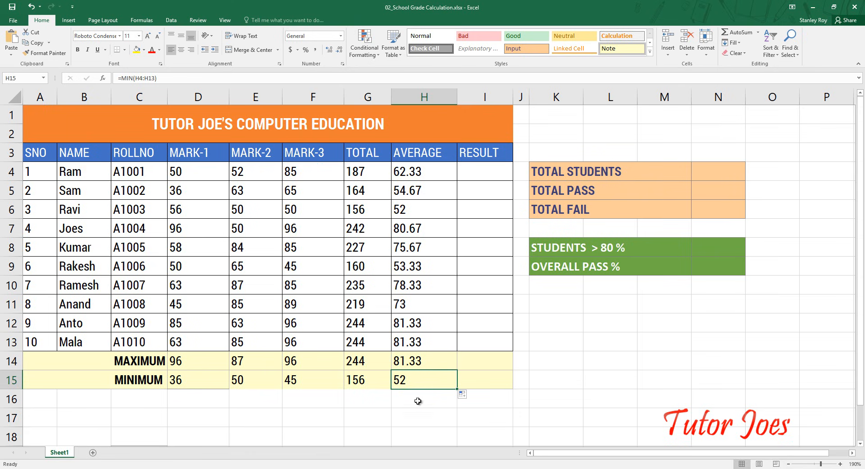
{"action": "double_click", "coordinate": [419, 383]}
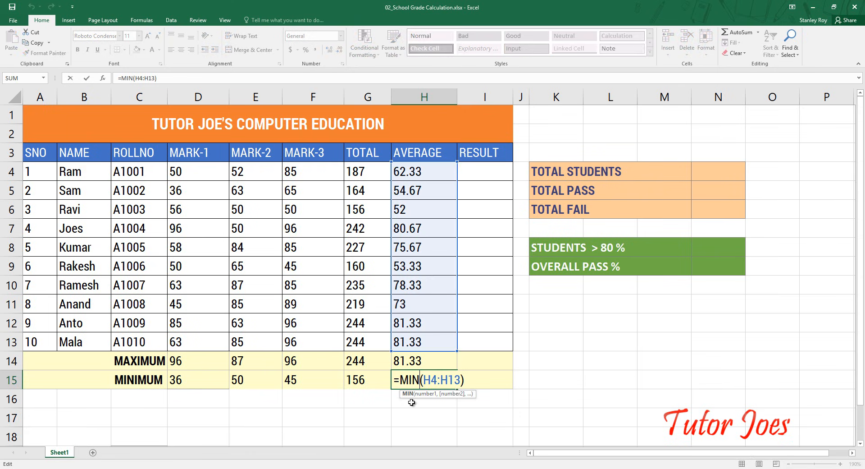
{"action": "key", "text": "Return"}
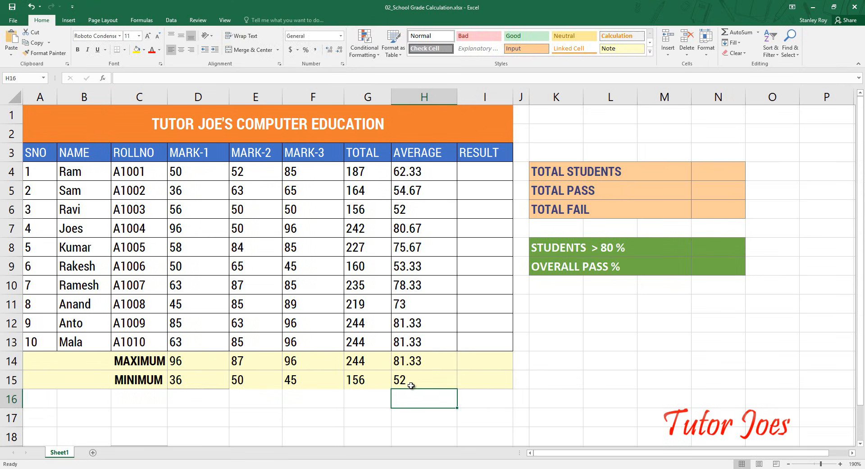
- Begin the RESULT formula in I4 as an IF with a nested AND whose first condition is D4>=35
{"action": "left_click_drag", "start_coordinate": [176, 170], "coordinate": [314, 338]}
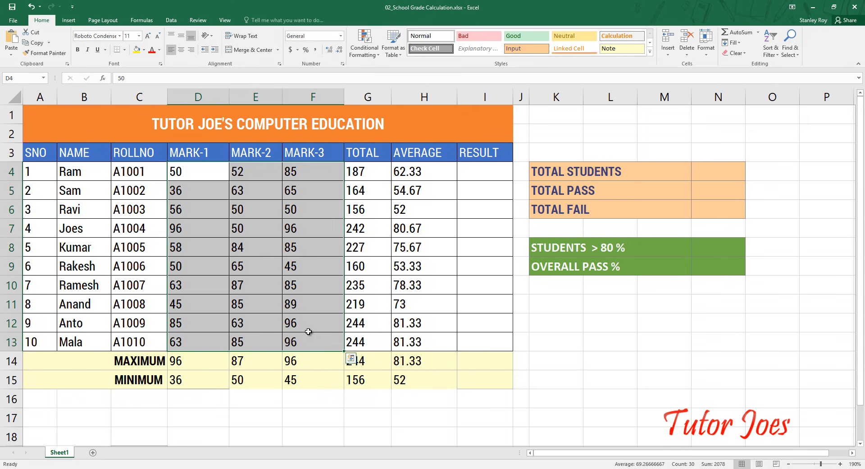
{"action": "left_click", "coordinate": [474, 171]}
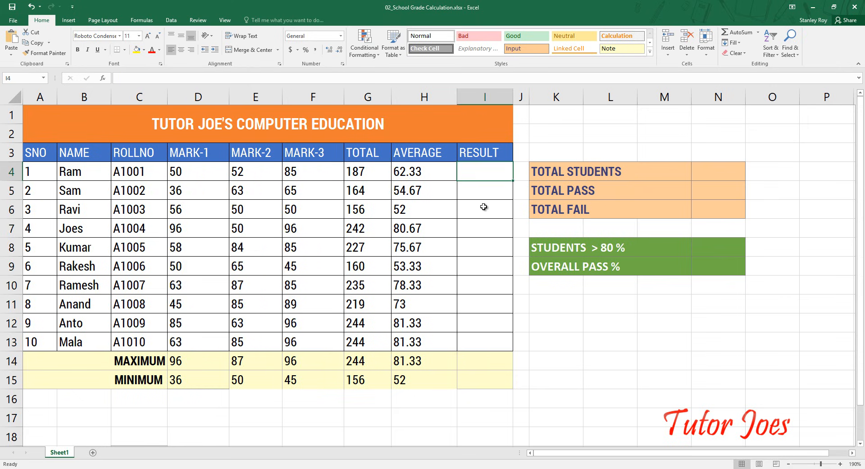
{"action": "type", "text": "=if("}
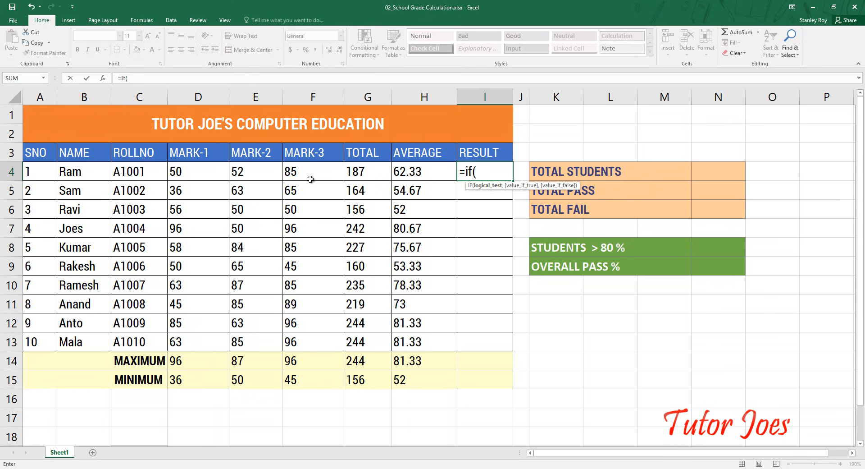
{"action": "left_click", "coordinate": [184, 173]}
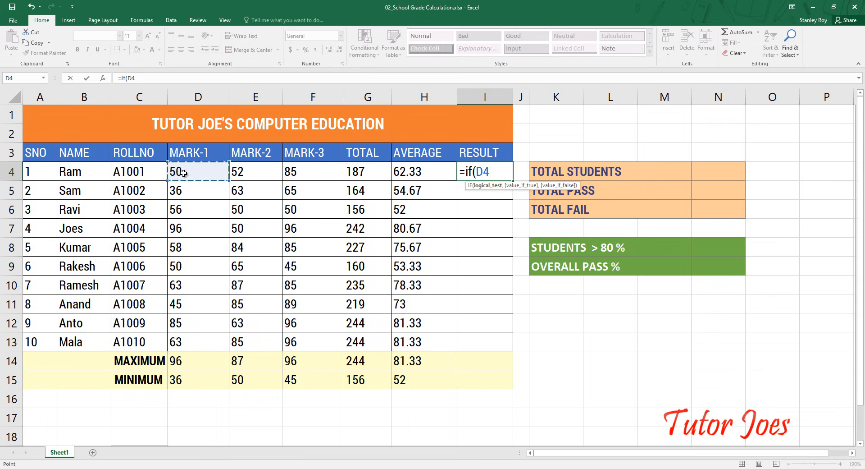
{"action": "key", "text": "BackSpace"}
{"action": "key", "text": "BackSpace"}
{"action": "type", "text": "and"}
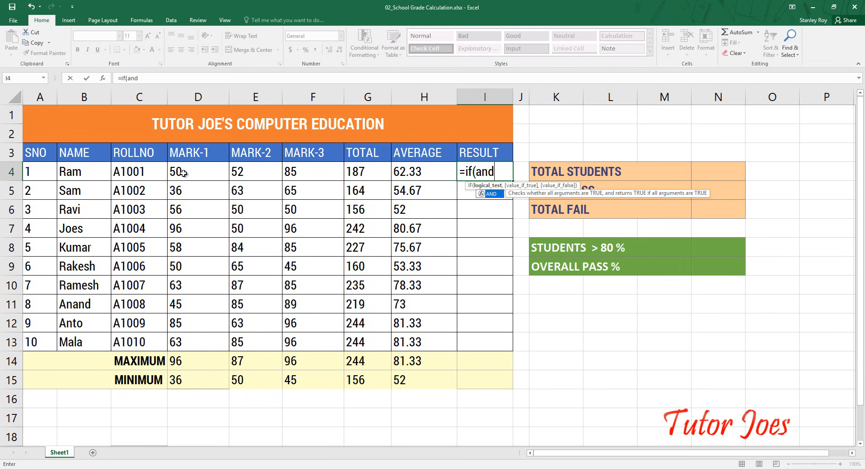
{"action": "type", "text": "("}
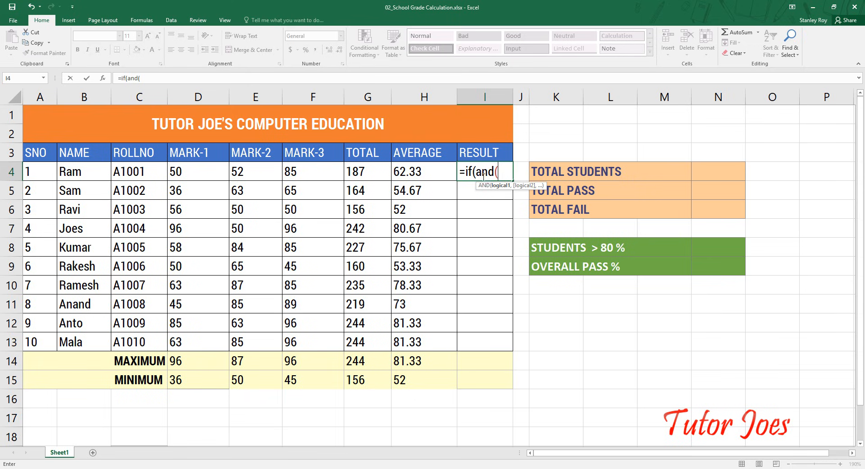
{"action": "left_click", "coordinate": [185, 171]}
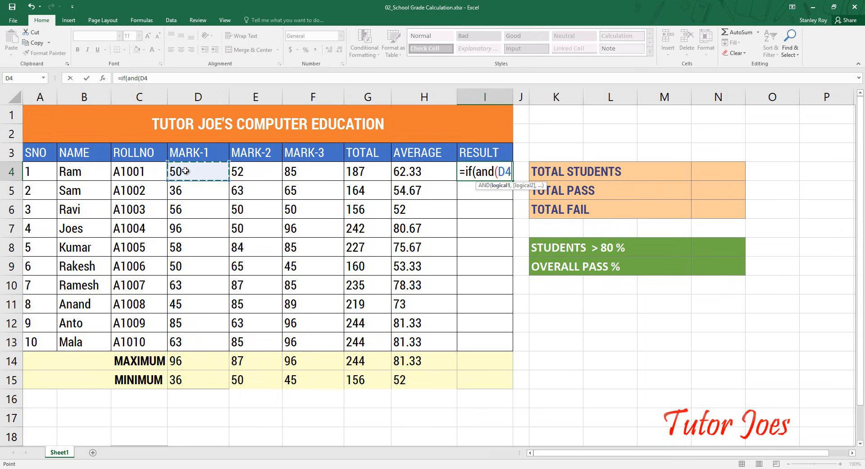
{"action": "type", "text": ">=35,"}
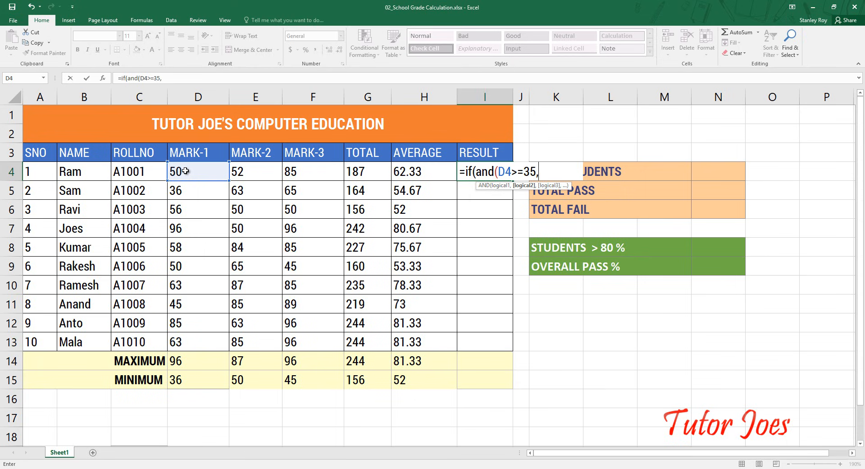
- Add the conditions E4>=35 and F4>=35 to the AND test of the RESULT formula
{"action": "left_click", "coordinate": [243, 170]}
{"action": "type", "text": ">=365"}
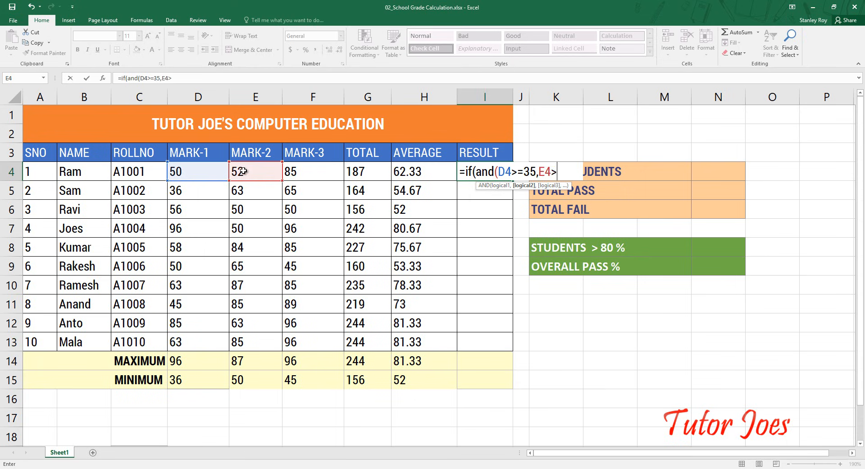
{"action": "key", "text": "BackSpace"}
{"action": "key", "text": "BackSpace"}
{"action": "type", "text": "5,"}
{"action": "left_click", "coordinate": [285, 175]}
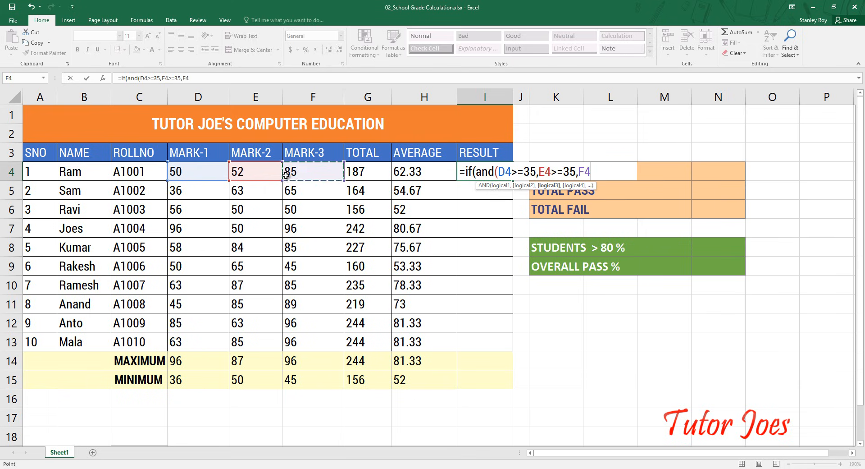
{"action": "type", "text": ">=38"}
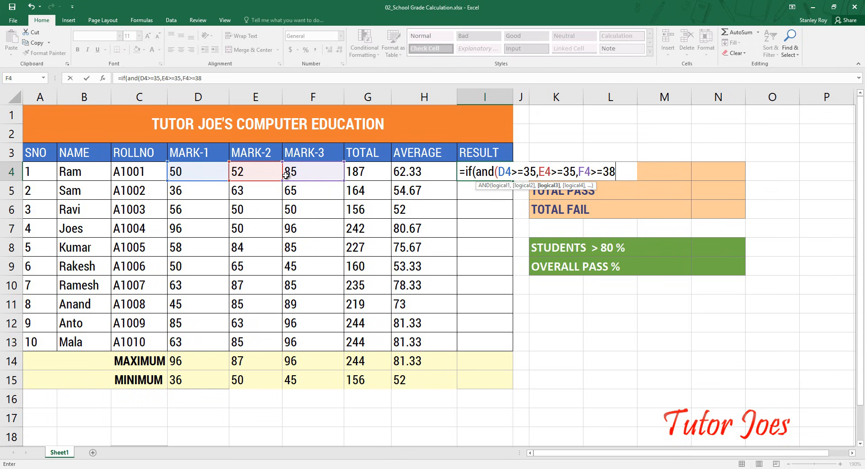
{"action": "key", "text": "BackSpace"}
{"action": "type", "text": "5"}
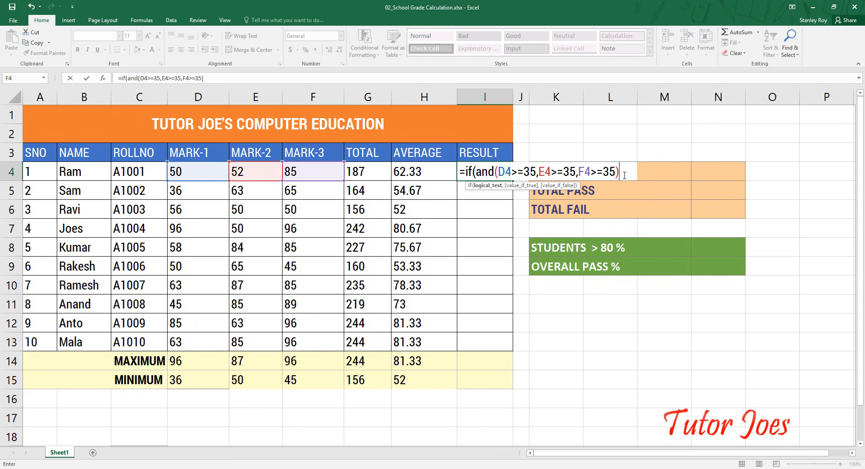
- Complete the IF formula in I4 so it returns "PASS" when the test is true and "FAIL" otherwise
{"action": "type", "text": ",\"PASS"}
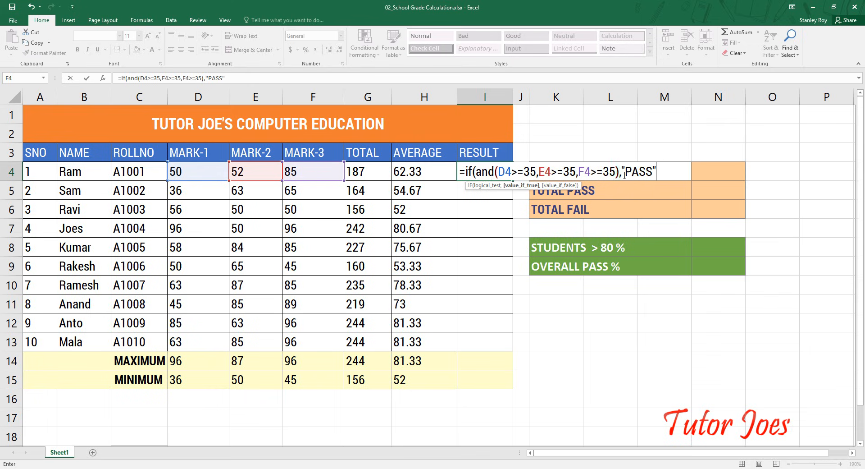
{"action": "type", "text": "\","}
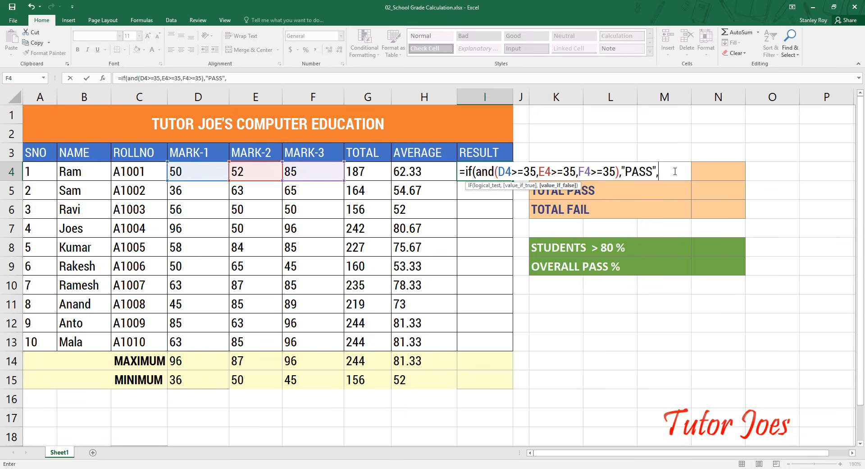
{"action": "type", "text": "\"FAIL\")"}
{"action": "key", "text": "Return"}
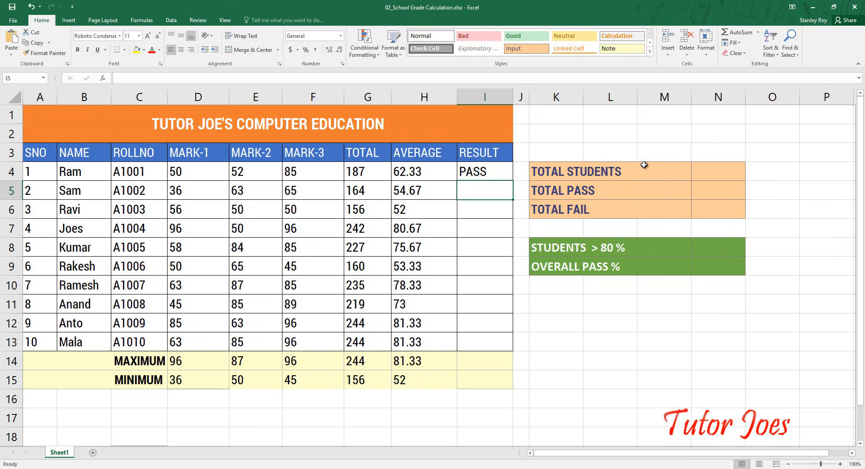
- Fill the RESULT formula from I4 down to I13 for all the students
{"action": "left_click", "coordinate": [489, 168]}
{"action": "left_click_drag", "start_coordinate": [514, 180], "coordinate": [482, 341]}
{"action": "left_click", "coordinate": [483, 342]}
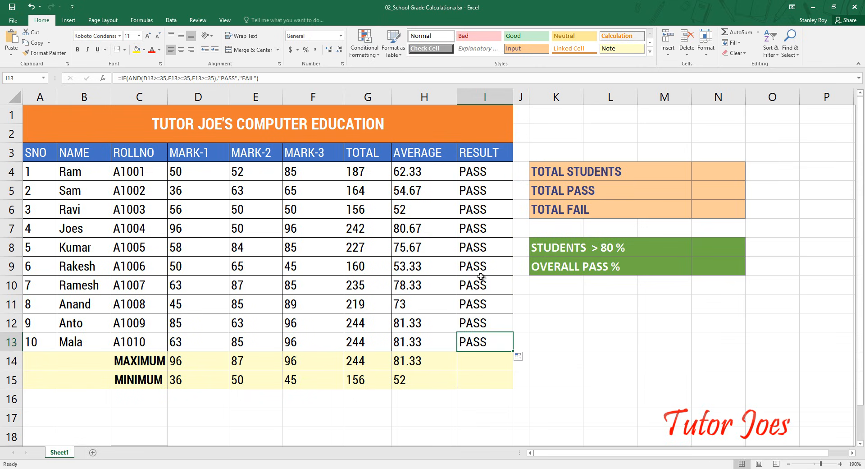
- Change the MARK-2 score in E8 to 25 to test the RESULT formula
{"action": "left_click", "coordinate": [237, 247]}
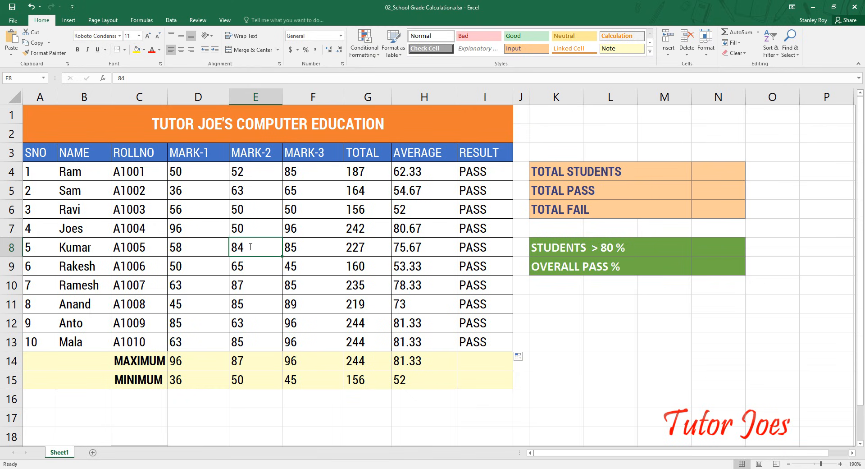
{"action": "type", "text": "25"}
{"action": "key", "text": "Return"}
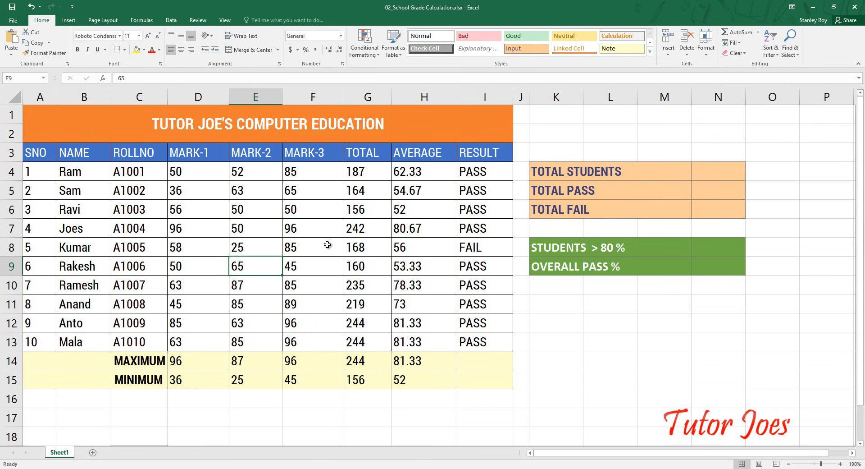
- Examine the marks in D8:F8 and the AND conditions of the RESULT formula in I8
{"action": "left_click", "coordinate": [236, 252]}
{"action": "left_click_drag", "start_coordinate": [192, 247], "coordinate": [313, 250]}
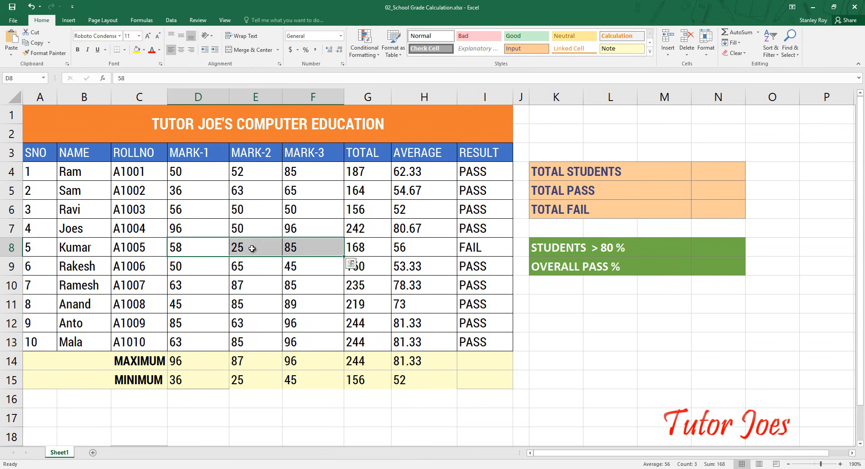
{"action": "left_click", "coordinate": [491, 253]}
{"action": "double_click", "coordinate": [492, 254]}
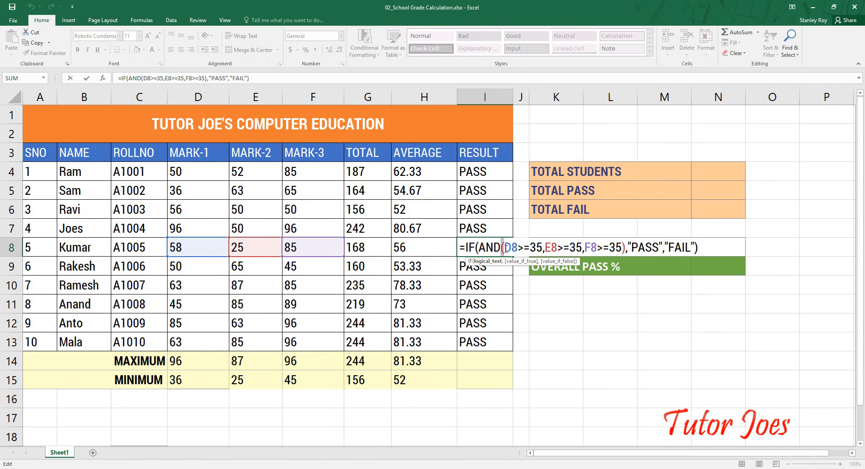
{"action": "left_click_drag", "start_coordinate": [505, 247], "coordinate": [625, 253]}
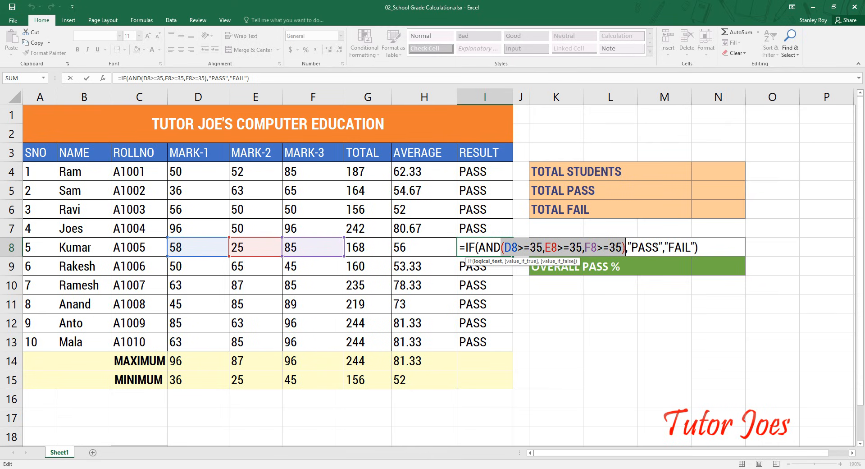
{"action": "key", "text": "Return"}
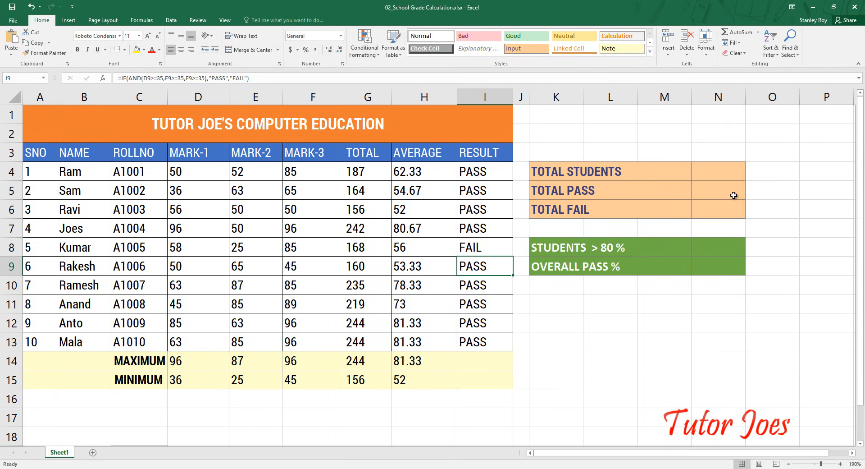
- Calculate TOTAL STUDENTS in N4 by counting the serial numbers with =COUNT(A4:A13)
{"action": "left_click", "coordinate": [704, 165]}
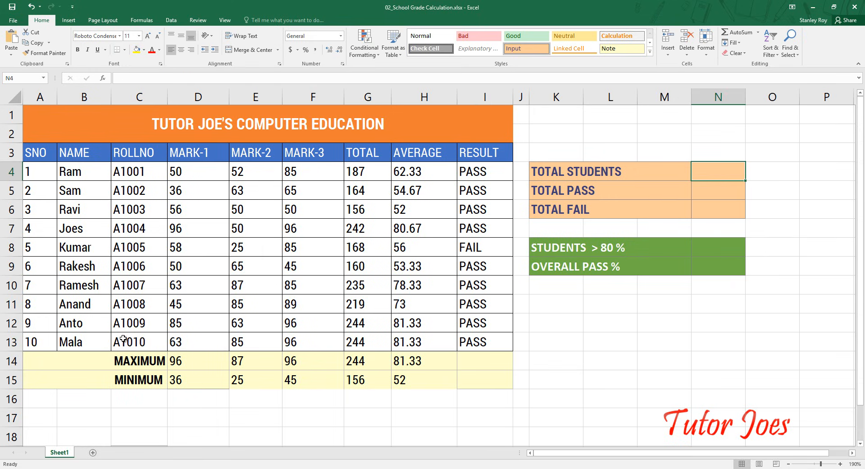
{"action": "type", "text": "="}
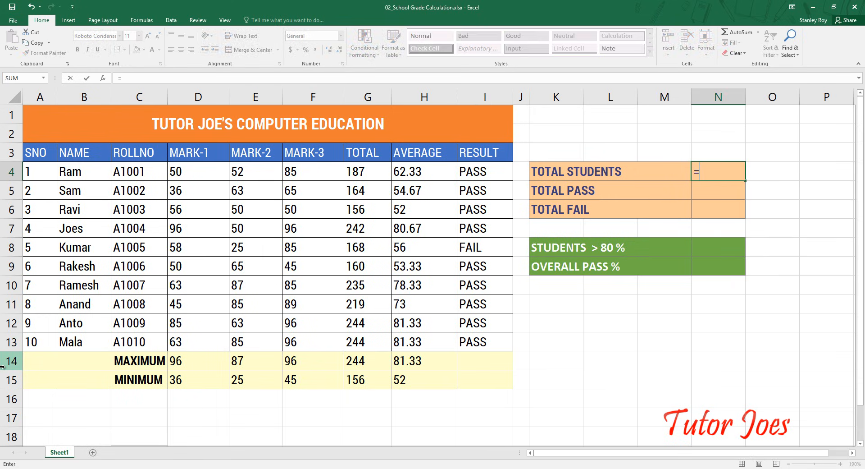
{"action": "type", "text": "count"}
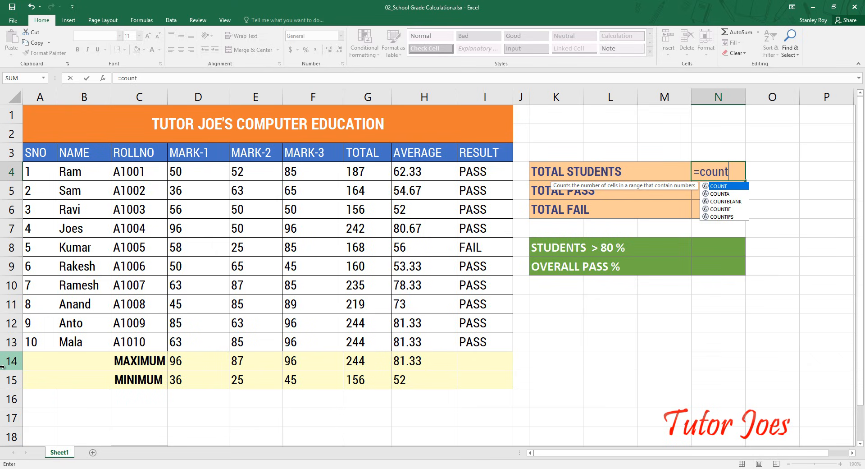
{"action": "type", "text": "("}
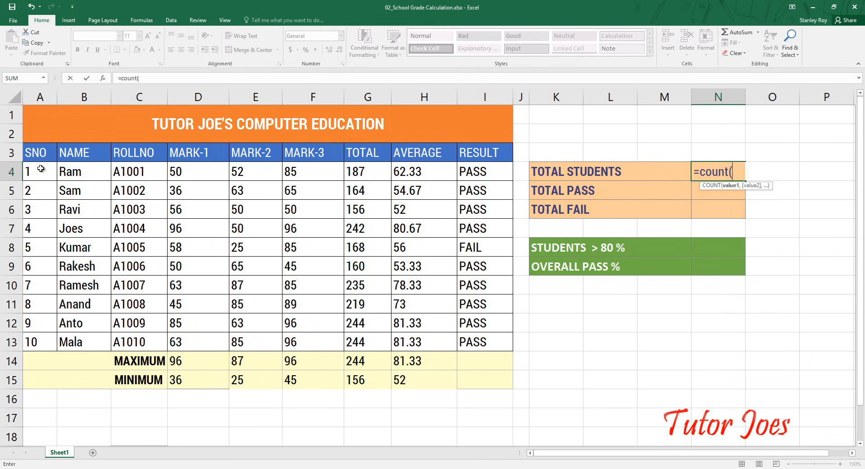
{"action": "left_click_drag", "start_coordinate": [38, 169], "coordinate": [30, 339]}
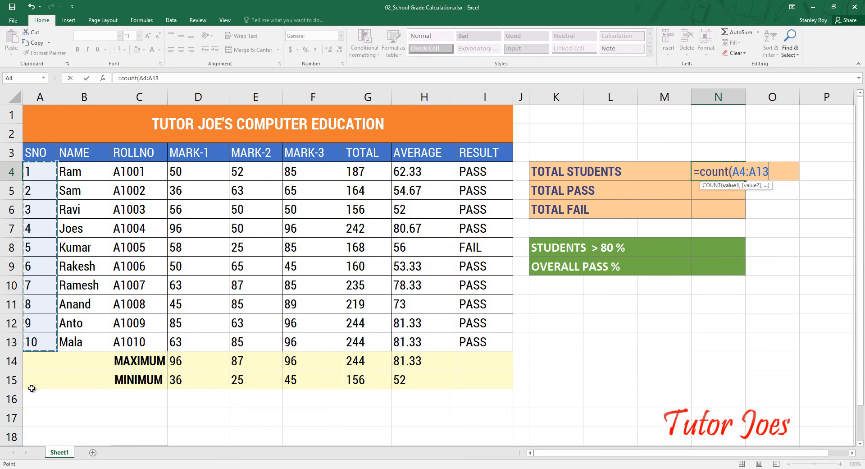
{"action": "type", "text": ")"}
{"action": "key", "text": "Return"}
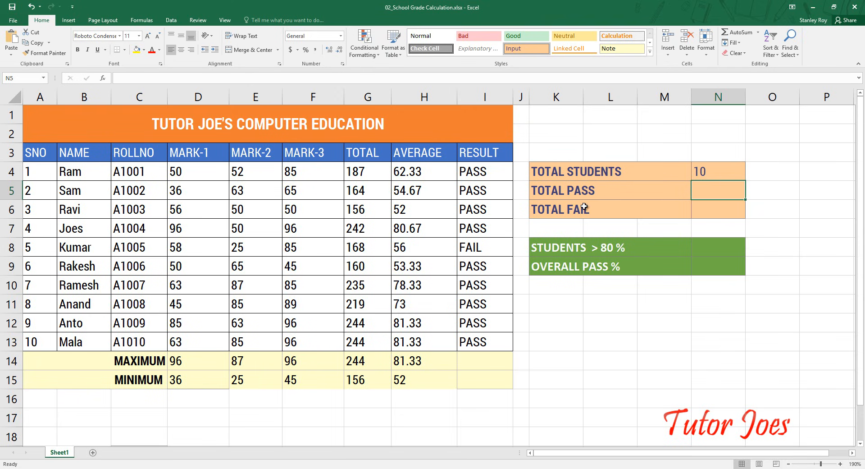
- Calculate TOTAL PASS in N5 by counting the passed results with =COUNTIF(I4:I13,"PASS")
{"action": "type", "text": "="}
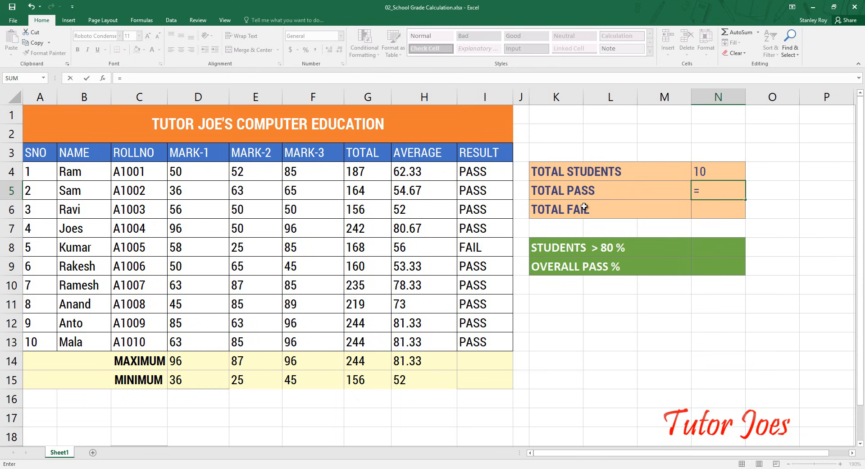
{"action": "type", "text": "count"}
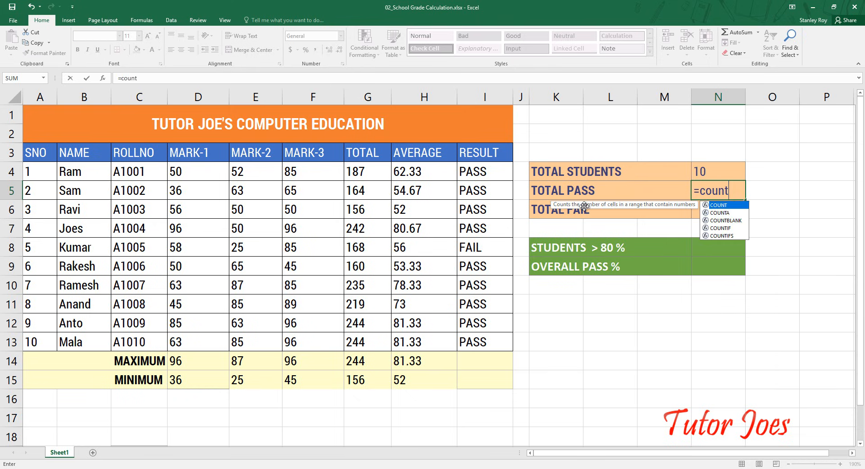
{"action": "type", "text": "if"}
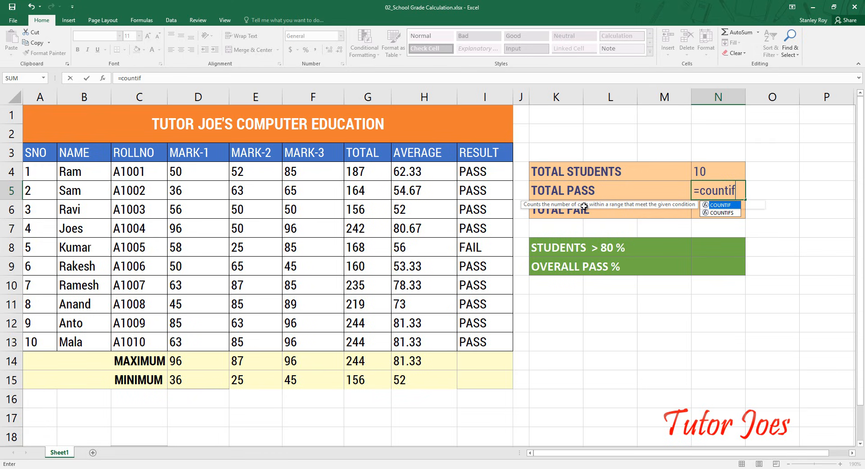
{"action": "type", "text": "("}
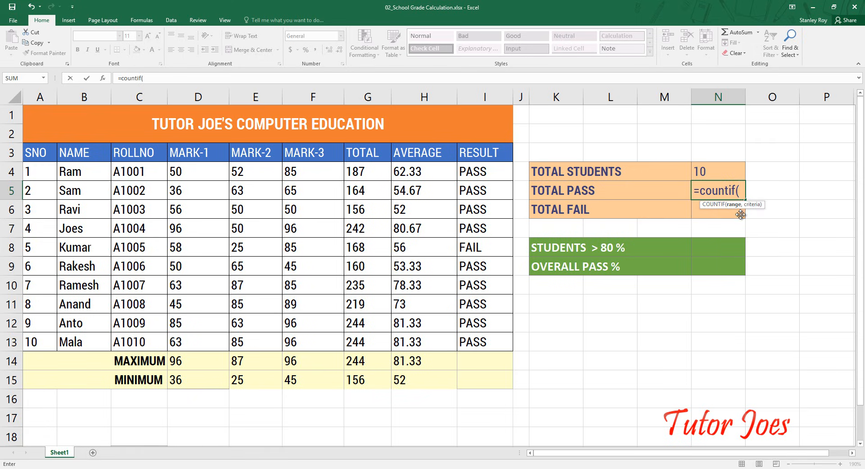
{"action": "left_click", "coordinate": [487, 181]}
{"action": "left_click_drag", "start_coordinate": [486, 180], "coordinate": [498, 346]}
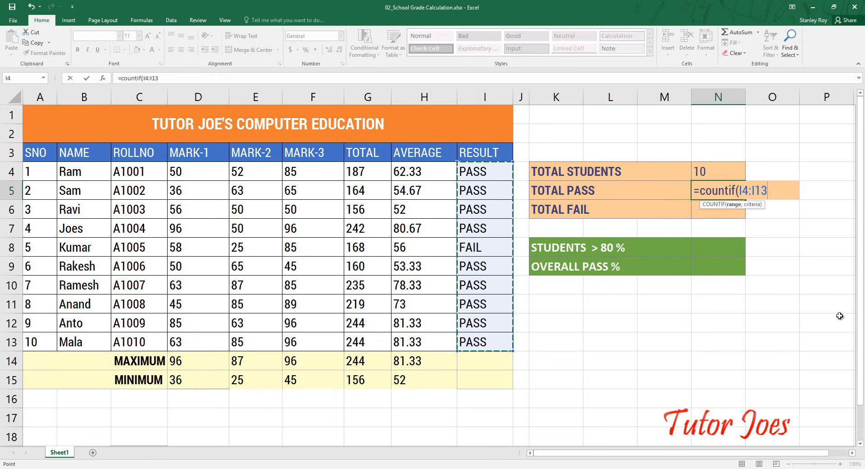
{"action": "type", "text": ",\""}
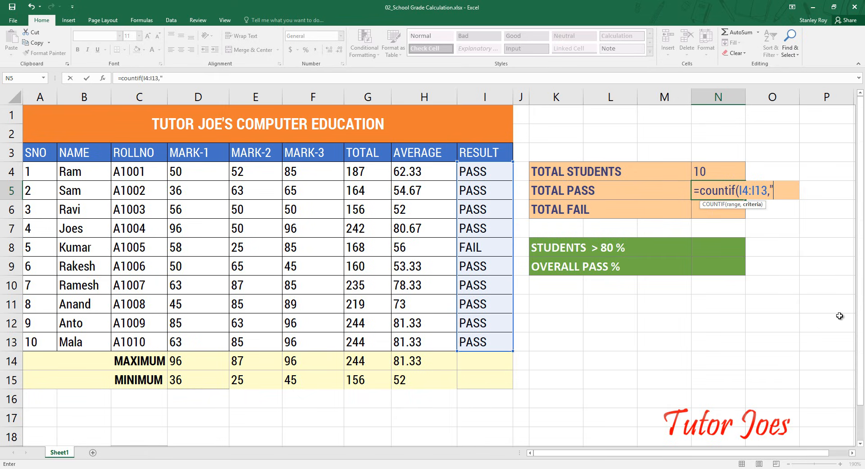
{"action": "type", "text": "PASS"}
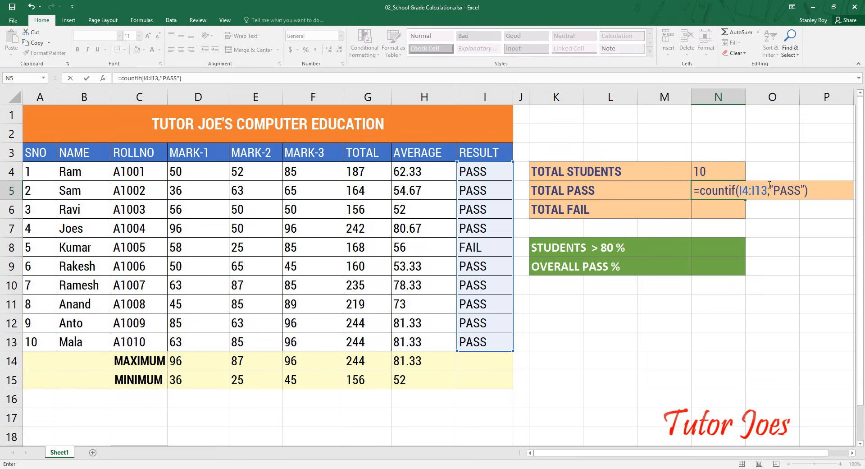
{"action": "key", "text": "Return"}
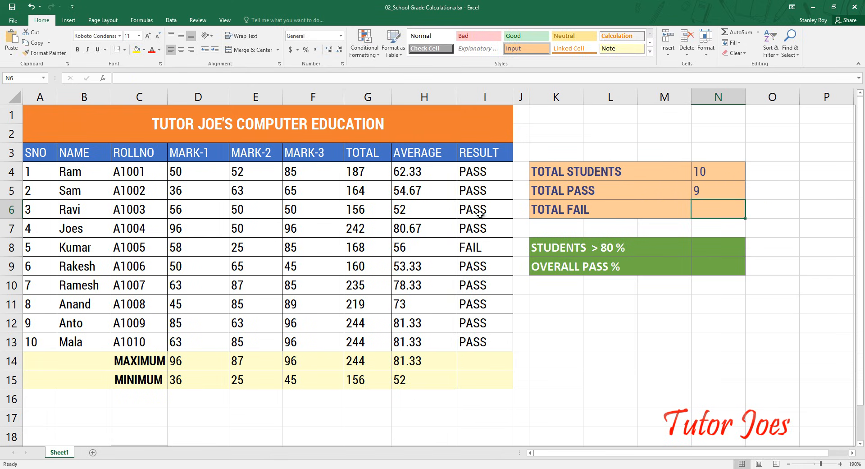
{"action": "left_click", "coordinate": [482, 251]}
{"action": "left_click", "coordinate": [720, 195]}
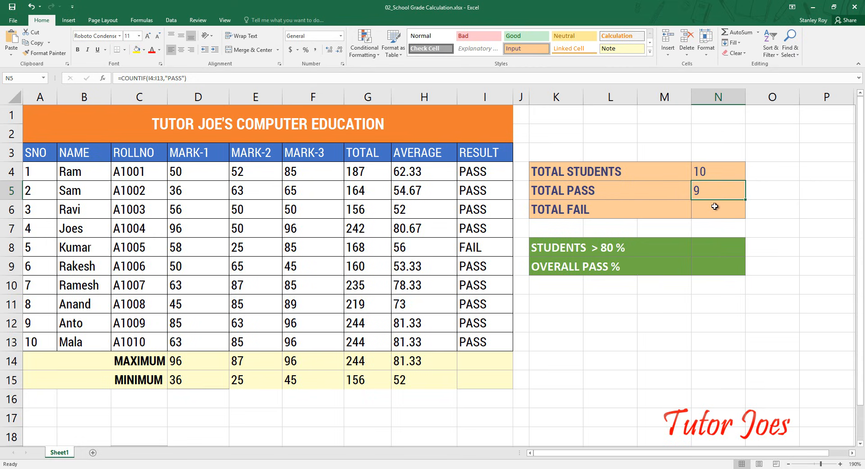
- Copy the TOTAL PASS formula down to N6 for TOTAL FAIL and correct its range to I4:I13
{"action": "left_click", "coordinate": [712, 210]}
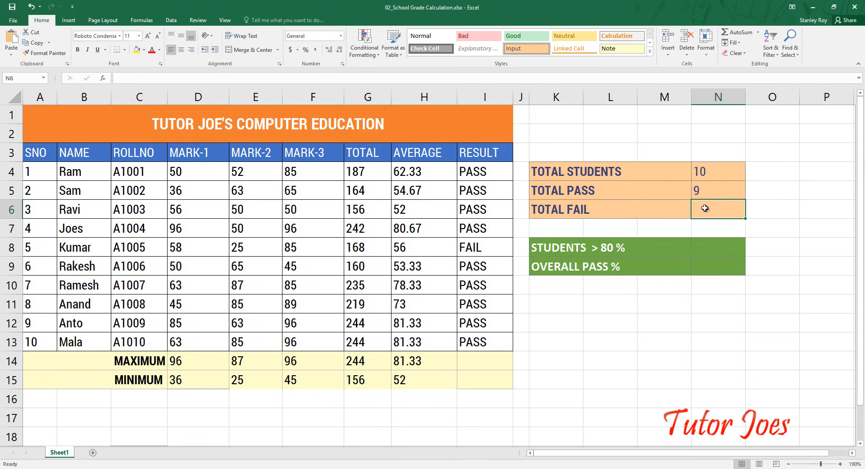
{"action": "key", "text": "ctrl+d"}
{"action": "double_click", "coordinate": [764, 211]}
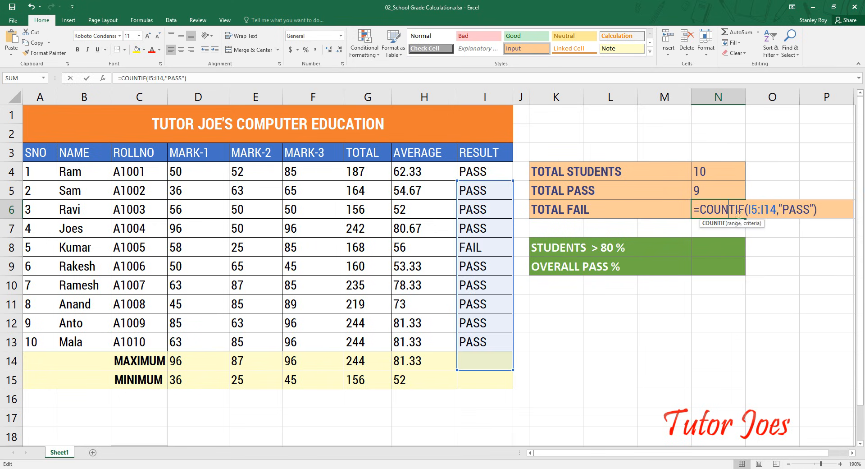
{"action": "left_click", "coordinate": [758, 209]}
{"action": "key", "text": "BackSpace"}
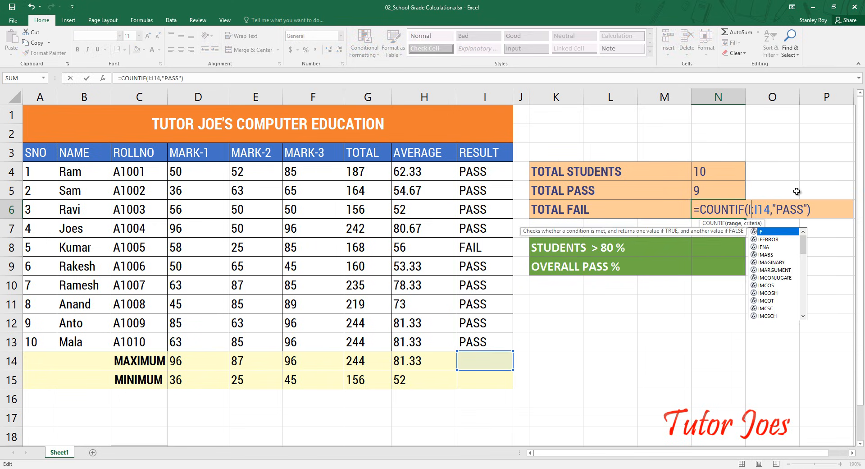
{"action": "type", "text": "4"}
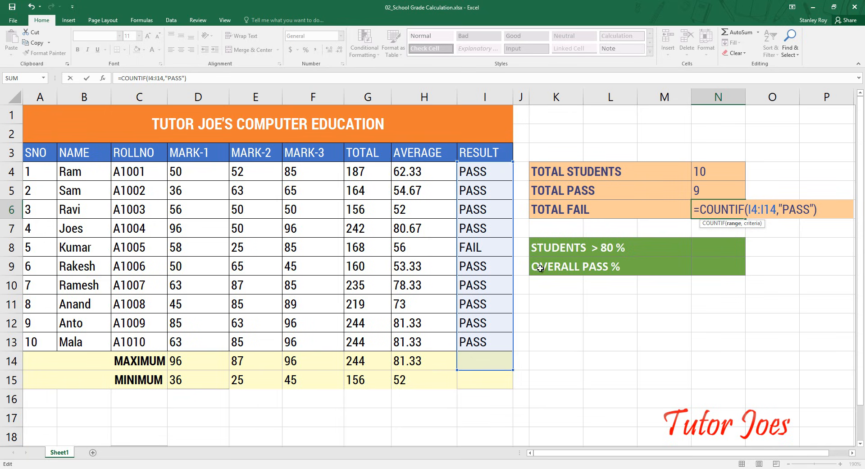
{"action": "left_click", "coordinate": [778, 209]}
{"action": "key", "text": "BackSpace"}
{"action": "type", "text": "3"}
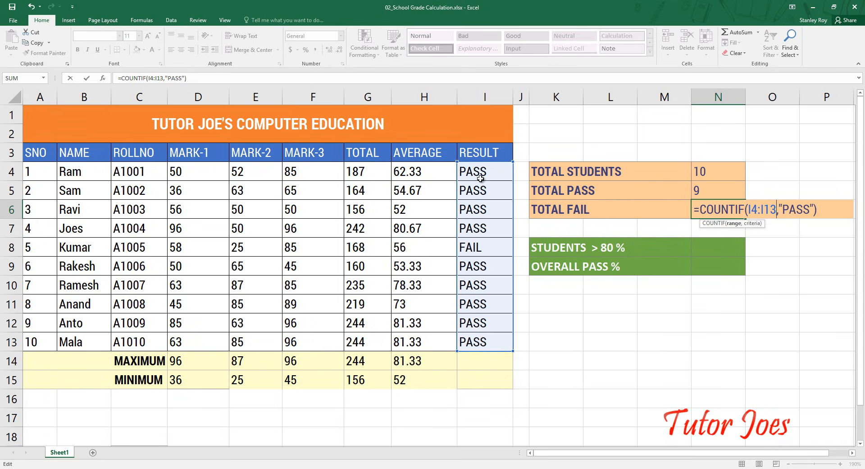
- Change the criterion of the TOTAL FAIL formula in N6 to "FAIL"
{"action": "double_click", "coordinate": [793, 207]}
{"action": "left_click", "coordinate": [802, 208]}
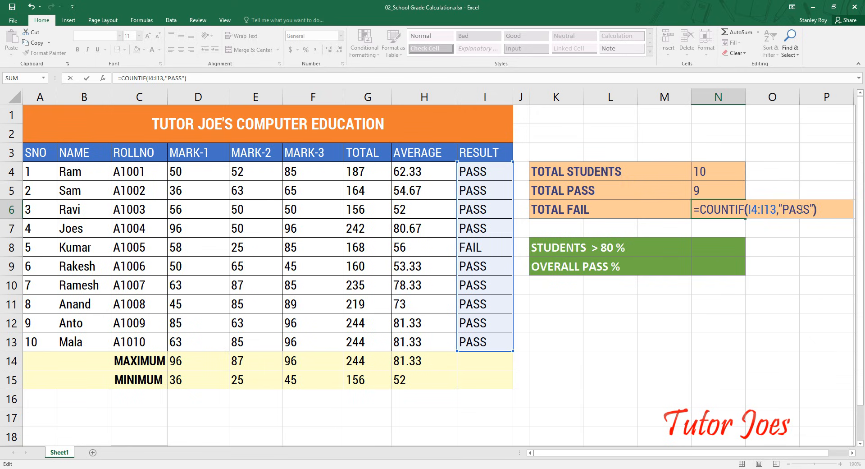
{"action": "left_click", "coordinate": [814, 217]}
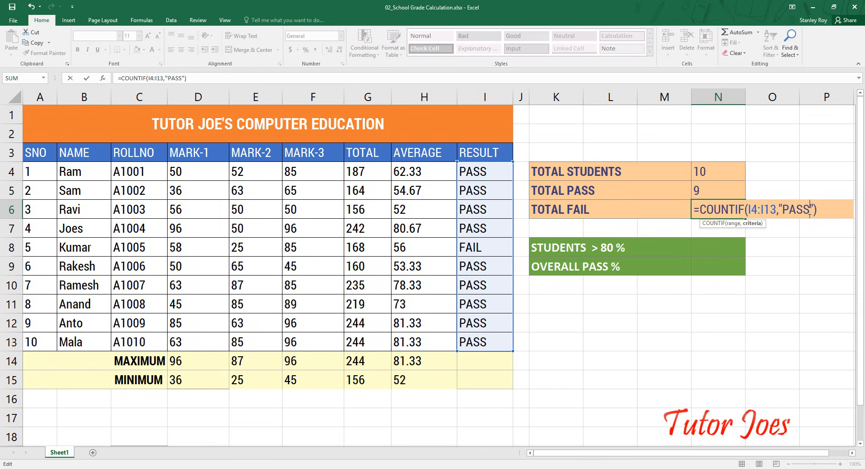
{"action": "key", "text": "BackSpace"}
{"action": "key", "text": "BackSpace"}
{"action": "key", "text": "BackSpace"}
{"action": "key", "text": "BackSpace"}
{"action": "type", "text": "FAIL"}
{"action": "key", "text": "Return"}
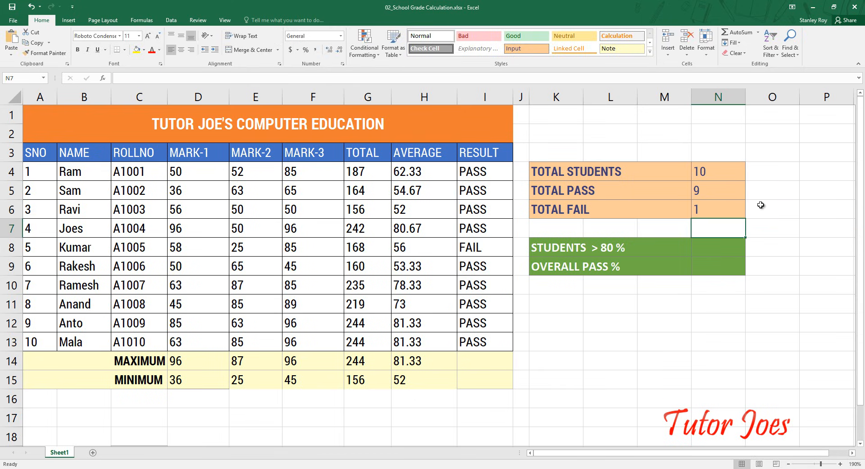
- Change the MARK-2 score in E6 to 20 to test the pass and fail counts
{"action": "left_click", "coordinate": [236, 211]}
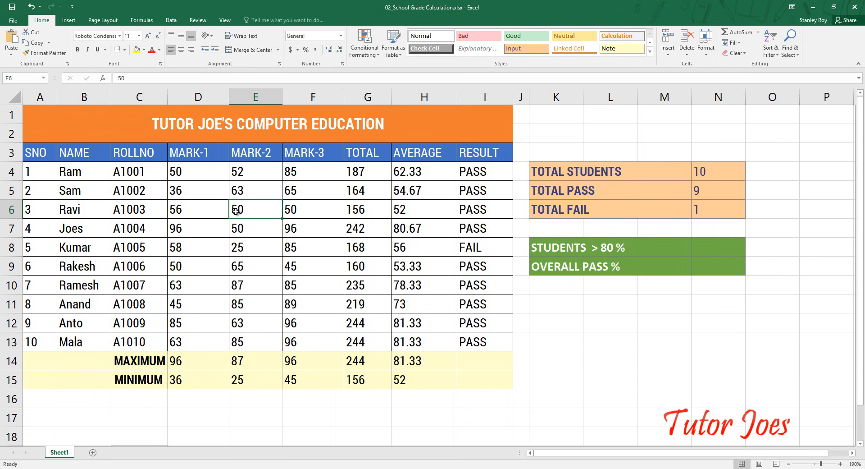
{"action": "type", "text": "20"}
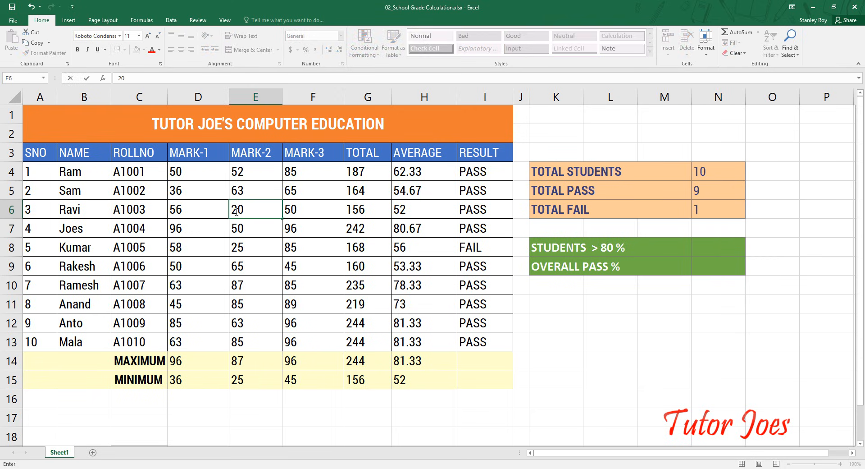
{"action": "key", "text": "Return"}
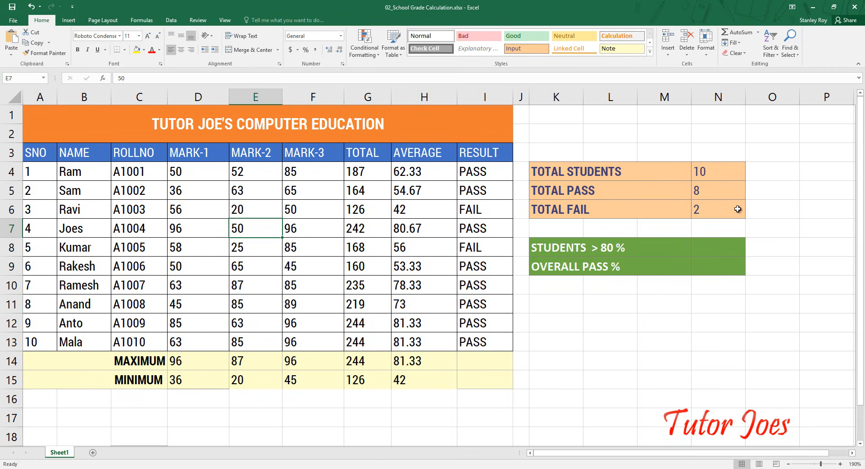
{"action": "left_click", "coordinate": [706, 212]}
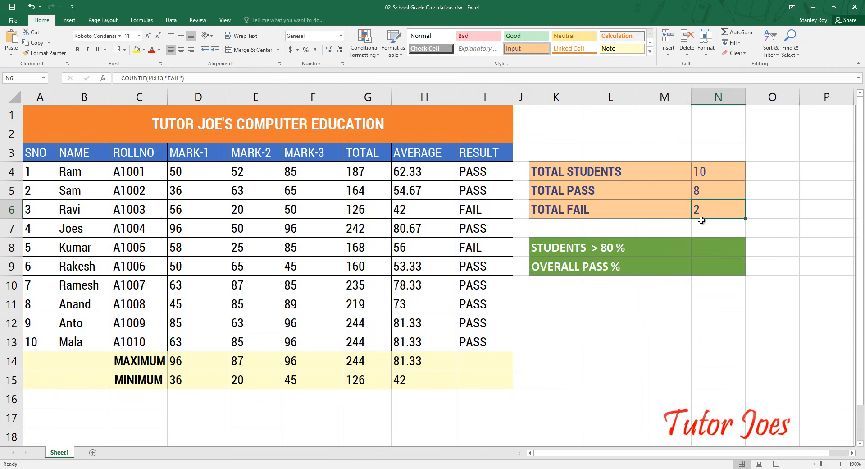
- Calculate STUDENTS > 80 % in N8 from the averages with =COUNTIF(H4:H13,">=80"), enclosing the criterion in quotation marks
{"action": "left_click", "coordinate": [563, 250]}
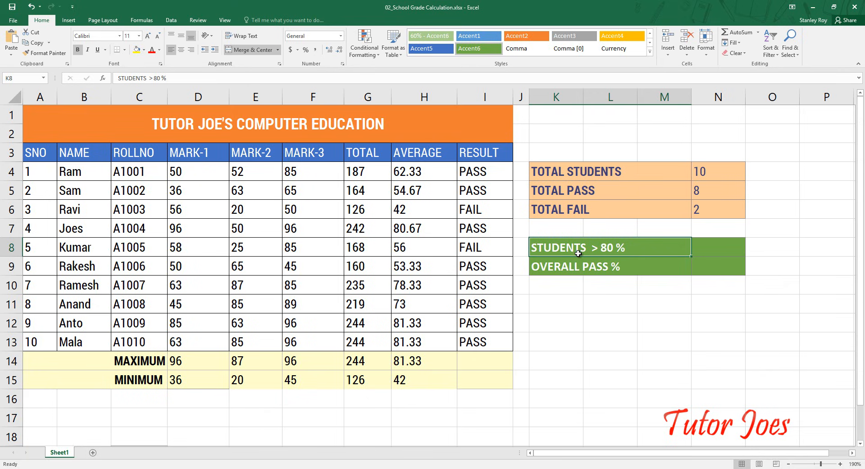
{"action": "left_click", "coordinate": [710, 250]}
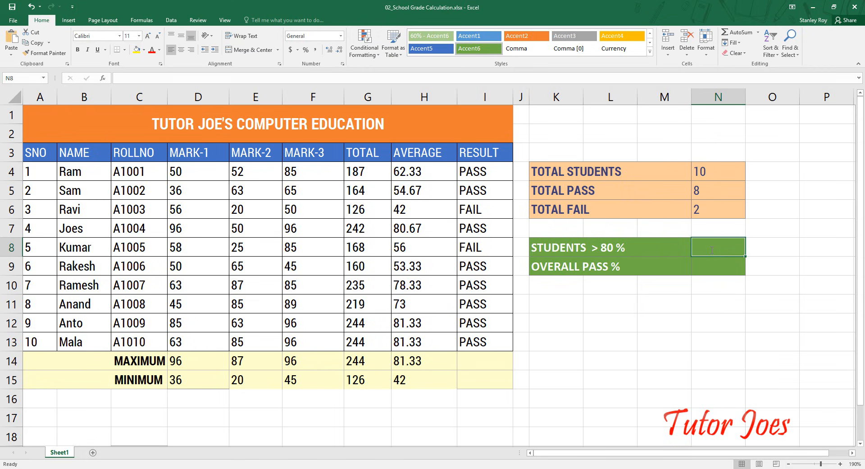
{"action": "type", "text": "=count"}
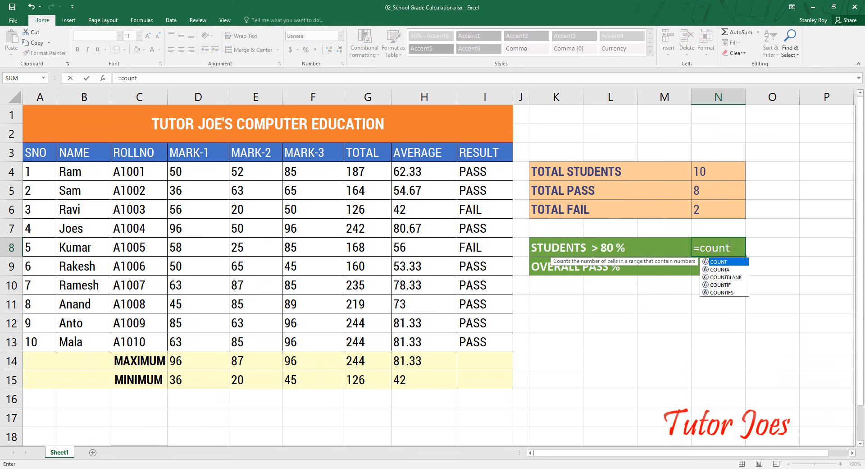
{"action": "type", "text": "if("}
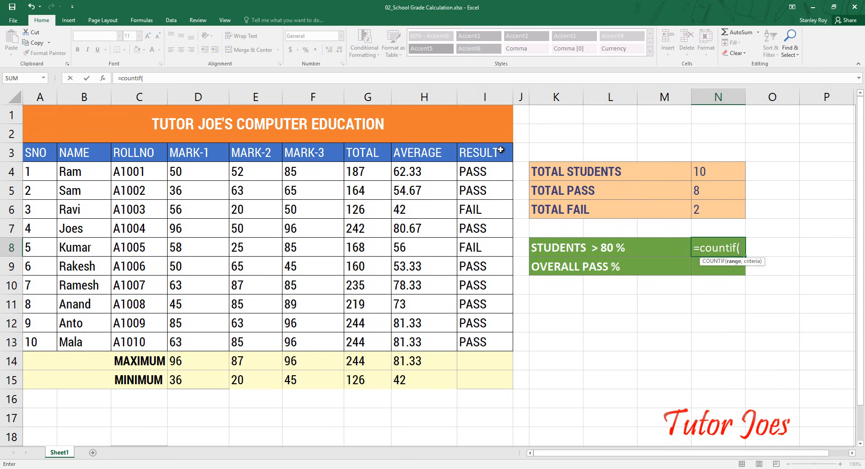
{"action": "left_click_drag", "start_coordinate": [424, 169], "coordinate": [418, 341]}
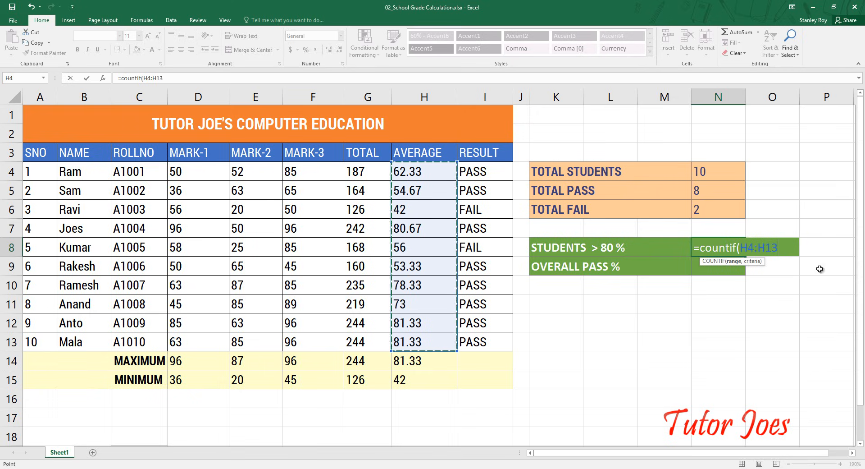
{"action": "type", "text": ",>"}
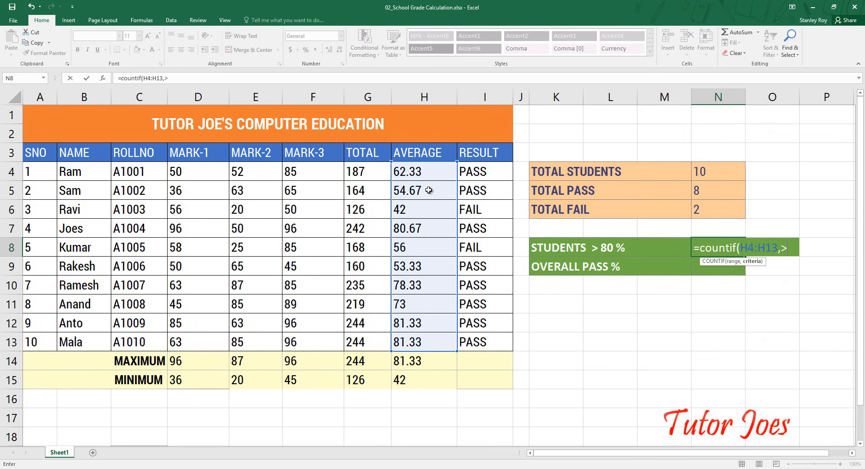
{"action": "type", "text": "80"}
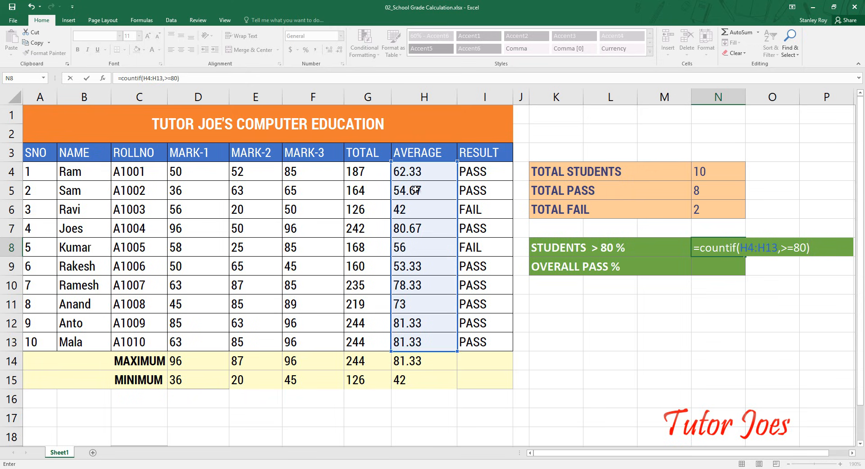
{"action": "key", "text": "Return"}
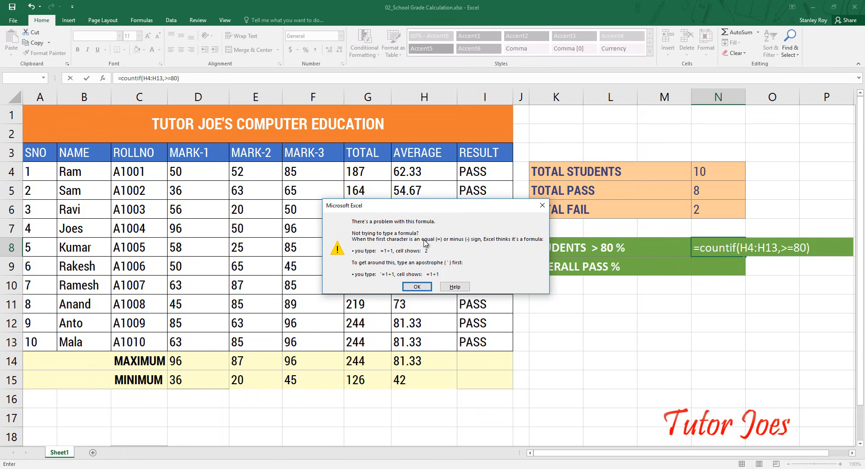
{"action": "left_click", "coordinate": [417, 286]}
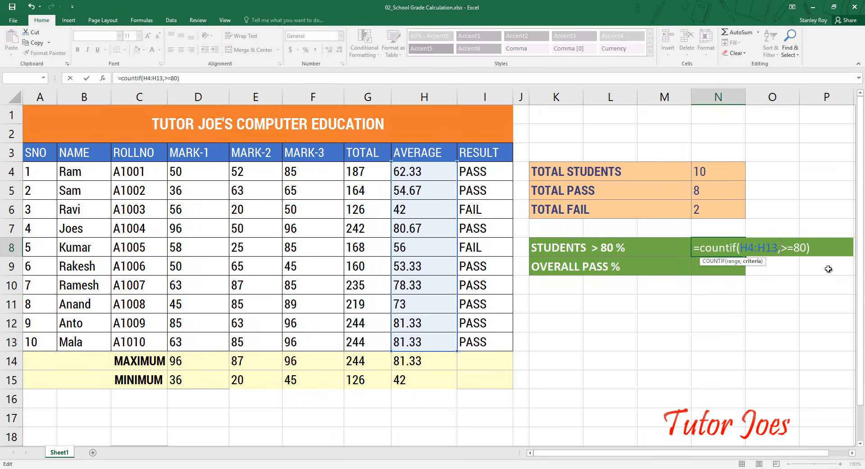
{"action": "type", "text": "\">=80\""}
{"action": "key", "text": "Return"}
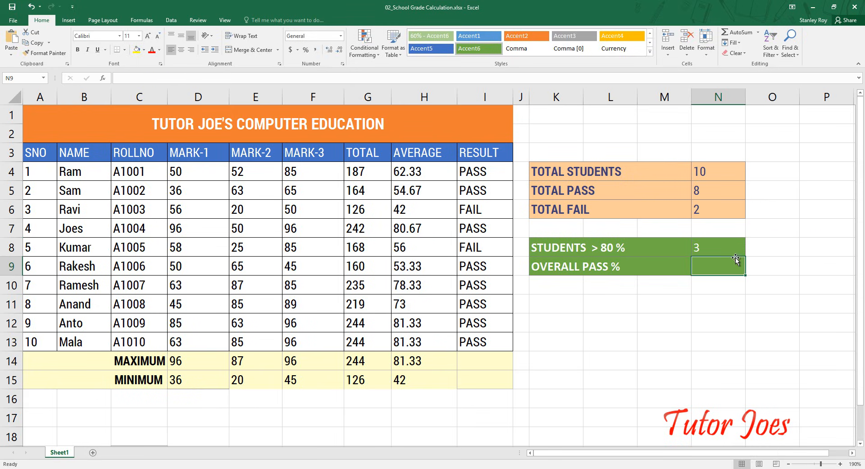
- Check the averages in H4:H13 and set the COUNTIF criterion in N8 to ">=70" to test the count
{"action": "left_click", "coordinate": [729, 252]}
{"action": "left_click_drag", "start_coordinate": [414, 171], "coordinate": [418, 289]}
{"action": "left_click", "coordinate": [407, 319]}
{"action": "left_click", "coordinate": [413, 342]}
{"action": "left_click", "coordinate": [417, 228]}
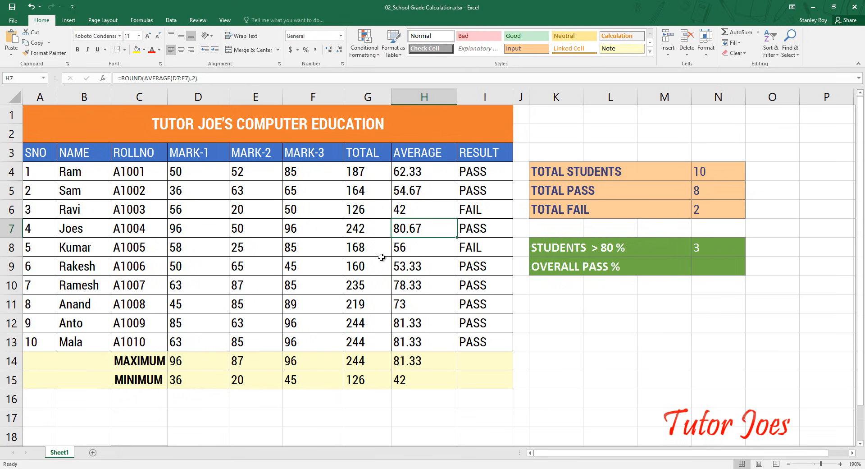
{"action": "double_click", "coordinate": [711, 251]}
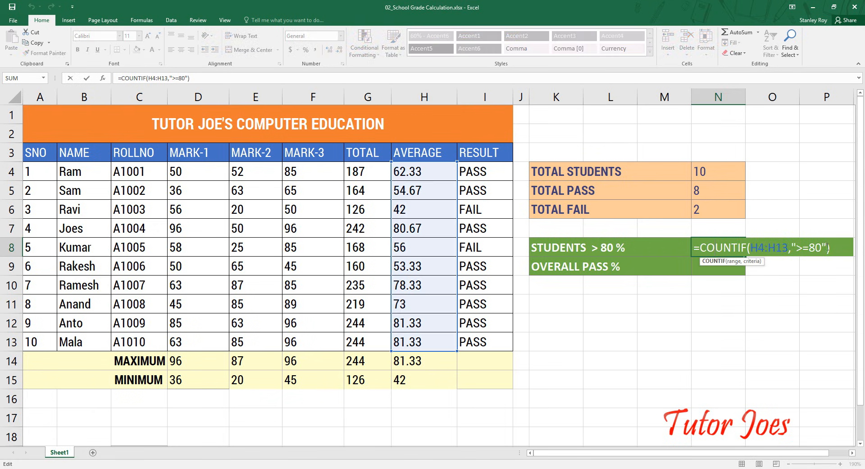
{"action": "left_click", "coordinate": [824, 246]}
{"action": "key", "text": "BackSpace"}
{"action": "key", "text": "BackSpace"}
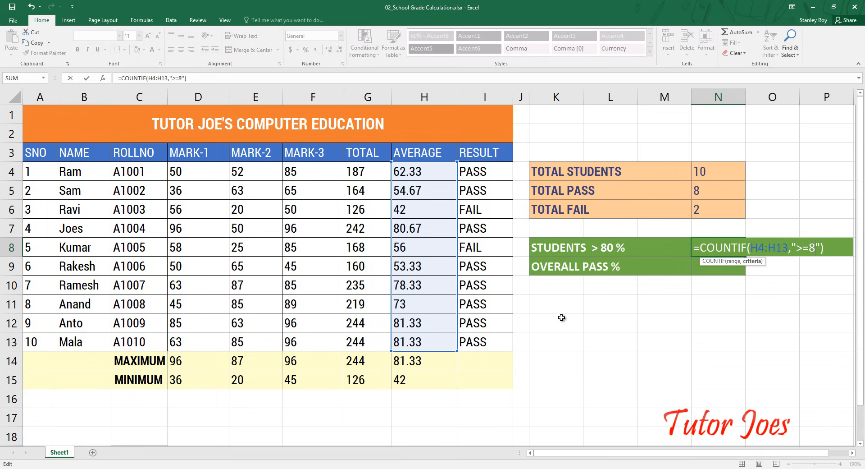
{"action": "type", "text": "70"}
{"action": "key", "text": "Return"}
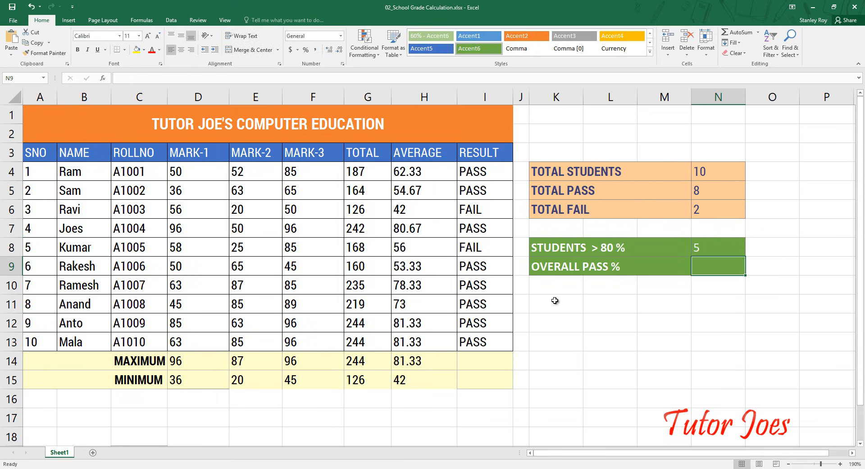
- Set the COUNTIF criterion for STUDENTS > 80 % in N8 to ">=80"
{"action": "double_click", "coordinate": [822, 248]}
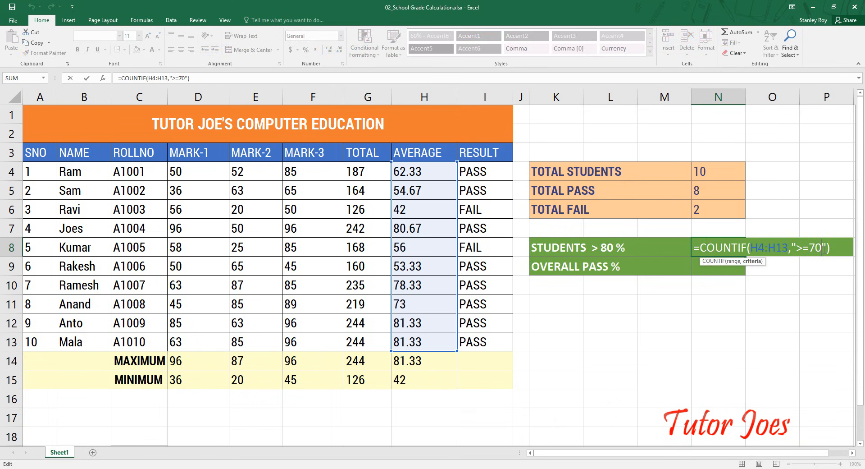
{"action": "key", "text": "BackSpace"}
{"action": "key", "text": "BackSpace"}
{"action": "type", "text": "80"}
{"action": "key", "text": "Return"}
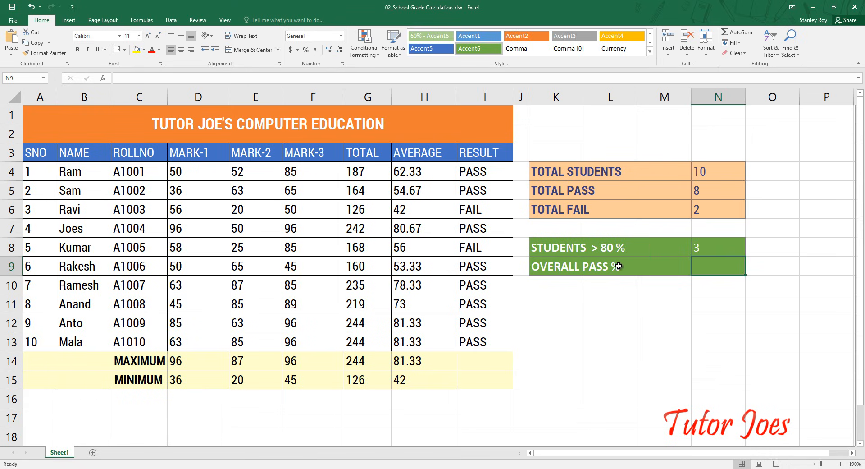
- Calculate OVERALL PASS % in N9 by dividing the total pass count by the total students with =N5/N4
{"action": "left_click_drag", "start_coordinate": [485, 178], "coordinate": [497, 350]}
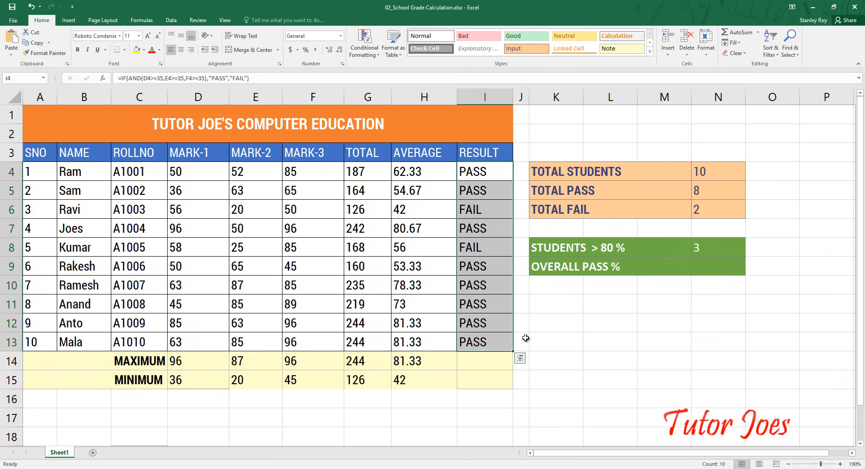
{"action": "left_click", "coordinate": [720, 263]}
{"action": "type", "text": "="}
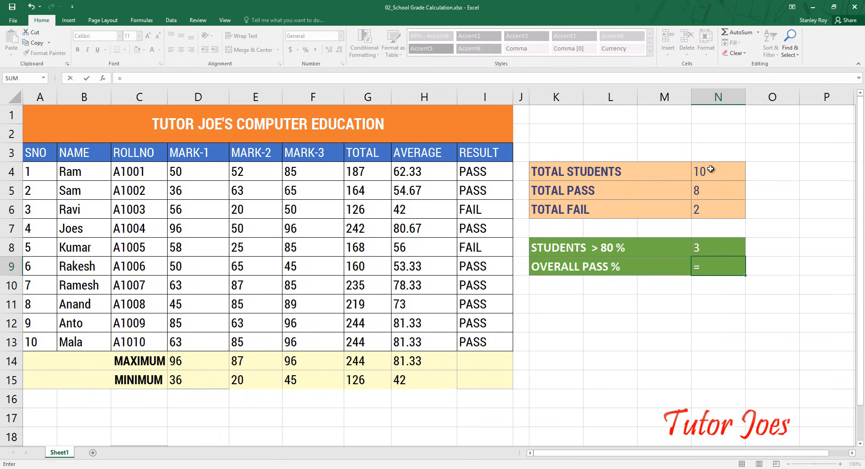
{"action": "left_click", "coordinate": [702, 189]}
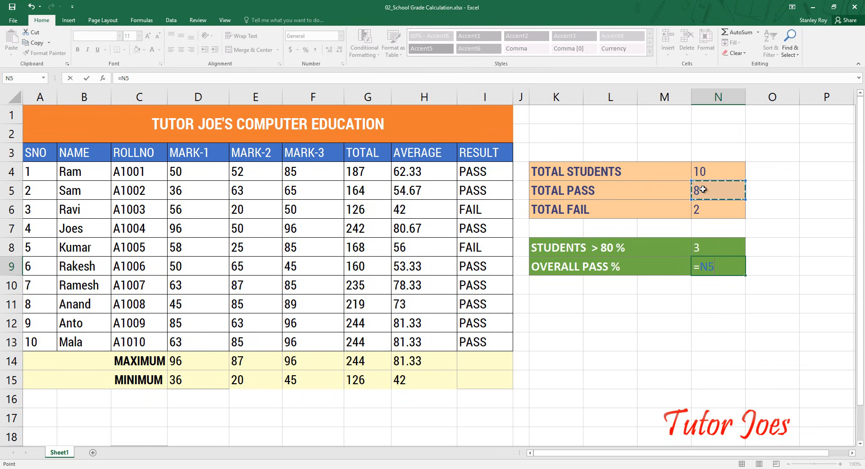
{"action": "type", "text": "/"}
{"action": "left_click", "coordinate": [704, 172]}
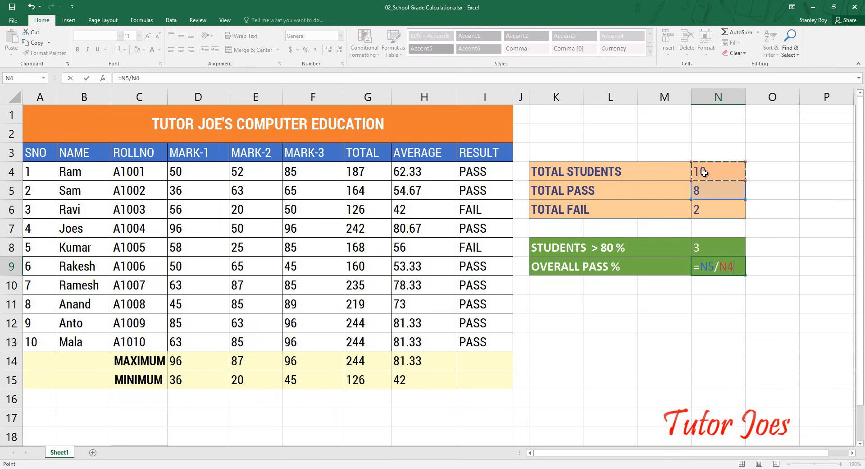
{"action": "key", "text": "Return"}
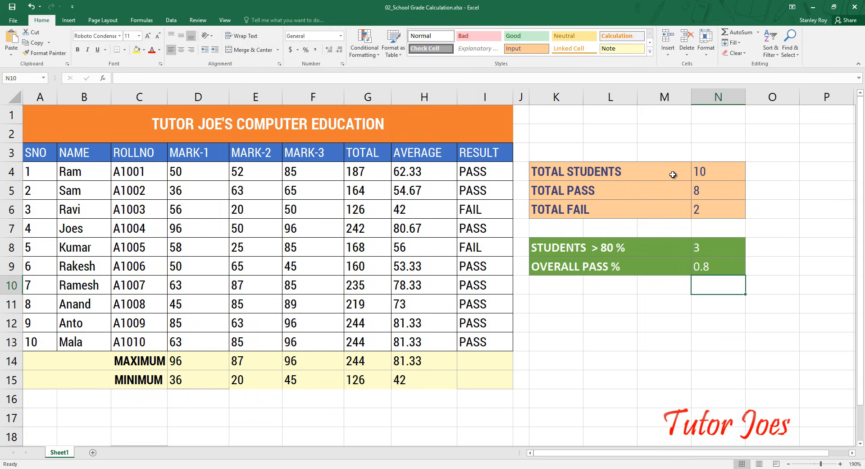
- Change the OVERALL PASS % formula in N9 to =(N5/N4)*100 to express the pass rate as a percentage
{"action": "left_click", "coordinate": [708, 267]}
{"action": "double_click", "coordinate": [708, 268]}
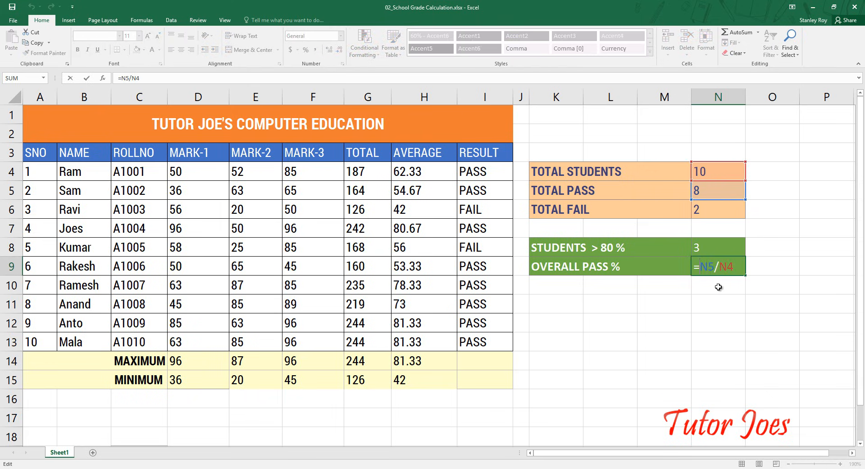
{"action": "type", "text": "("}
{"action": "type", "text": "*100"}
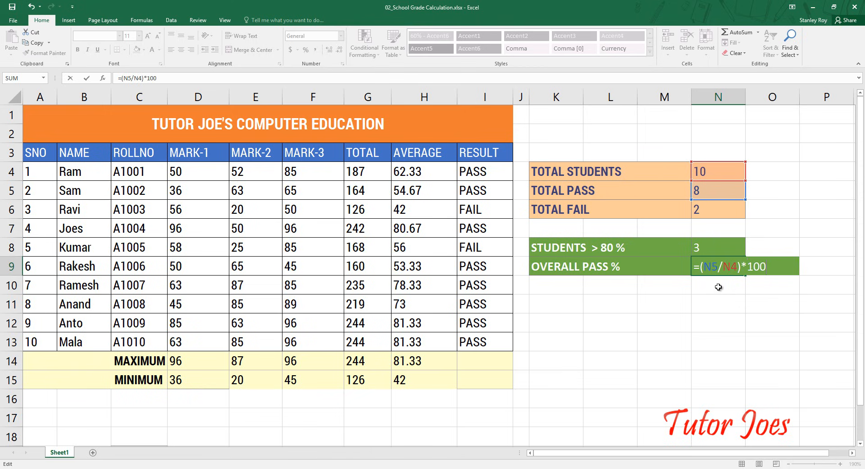
{"action": "key", "text": "Return"}
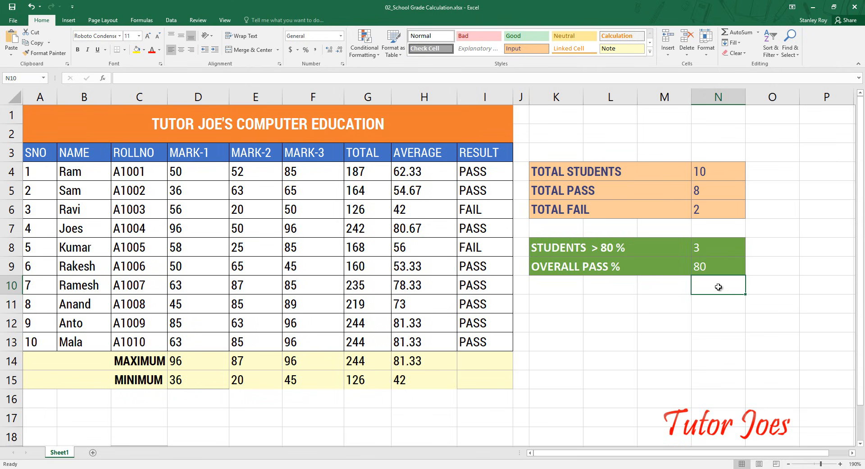
{"action": "left_click", "coordinate": [717, 269]}
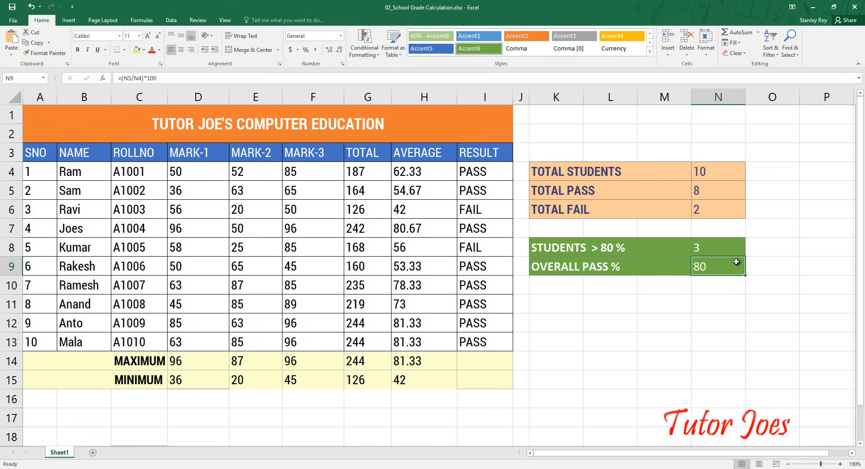